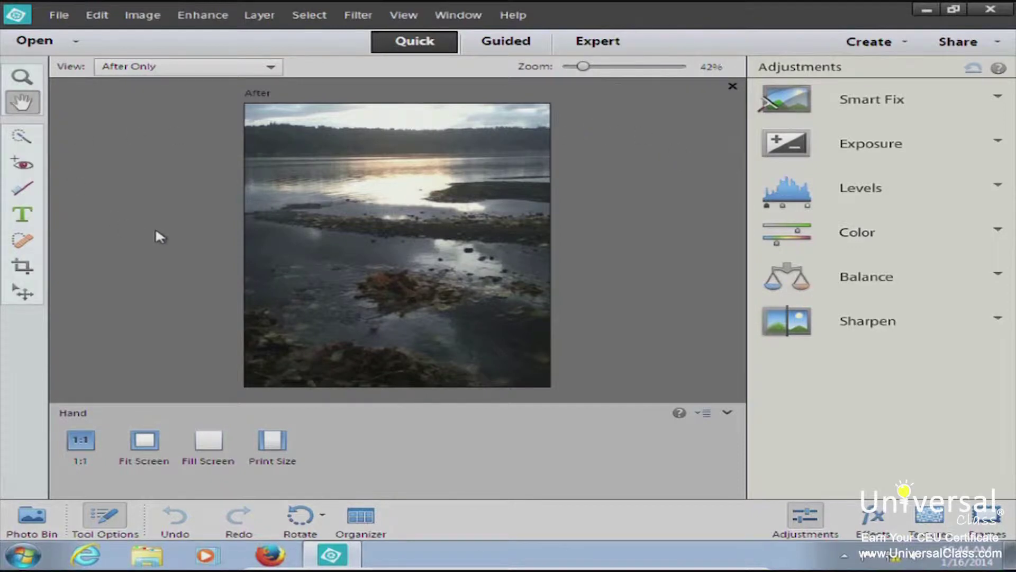
Step: Bring up the car selfie from the open files, remove red eye from both pupils with the Red Eye tool, and enable Pet Eye
left_click(31, 520)
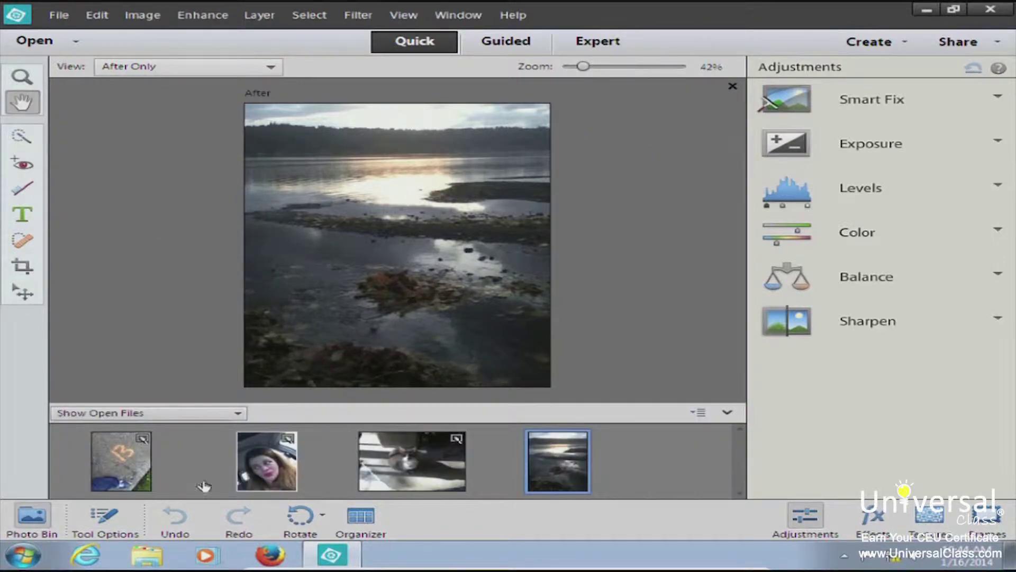
left_click(276, 468)
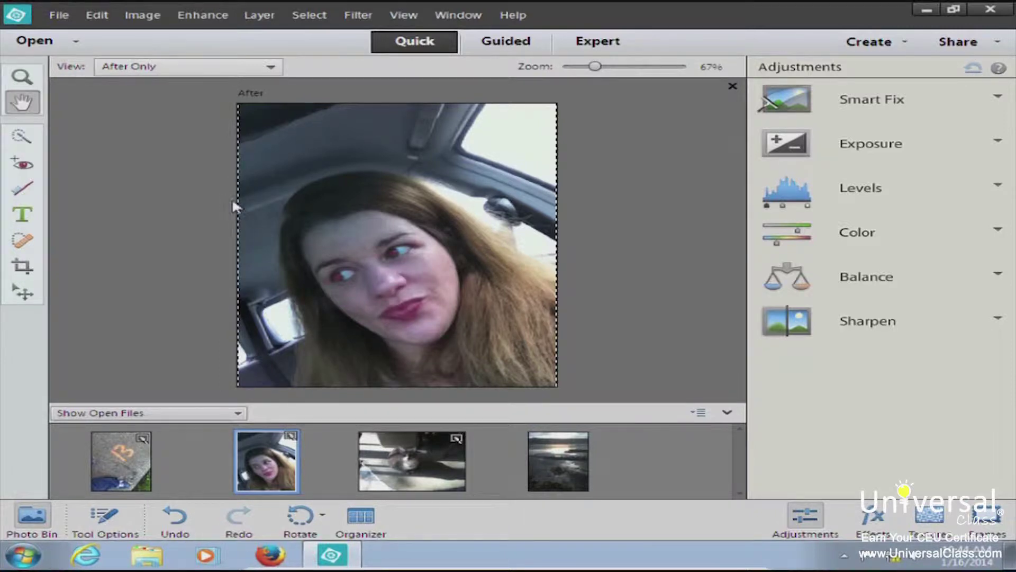
left_click(23, 165)
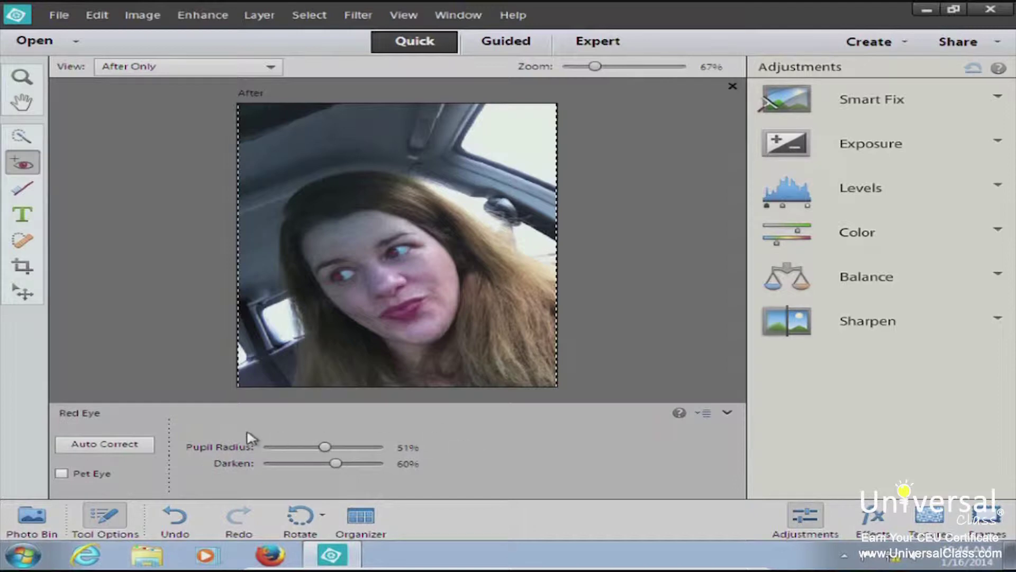
left_click(394, 255)
left_click(339, 278)
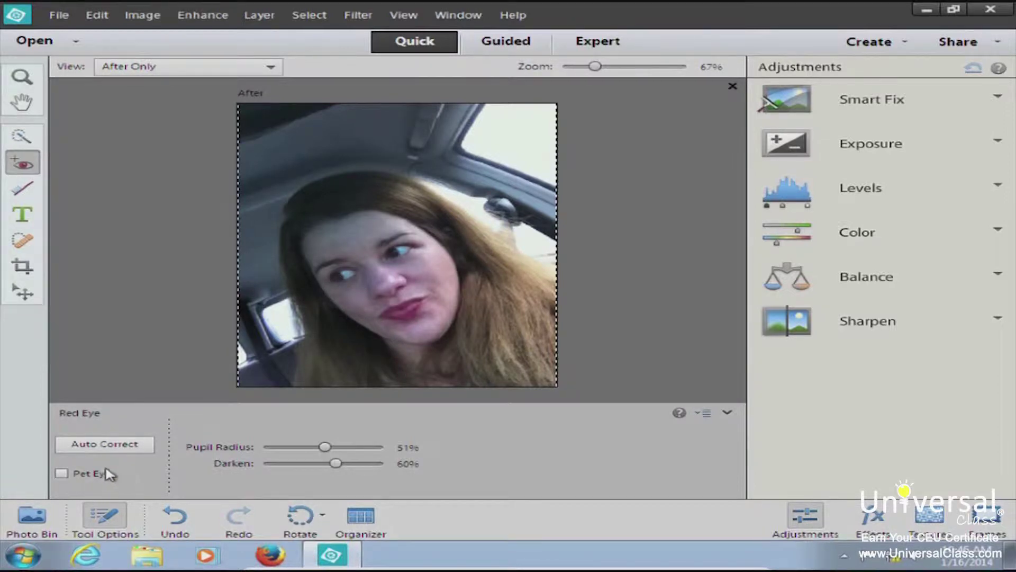
left_click(63, 474)
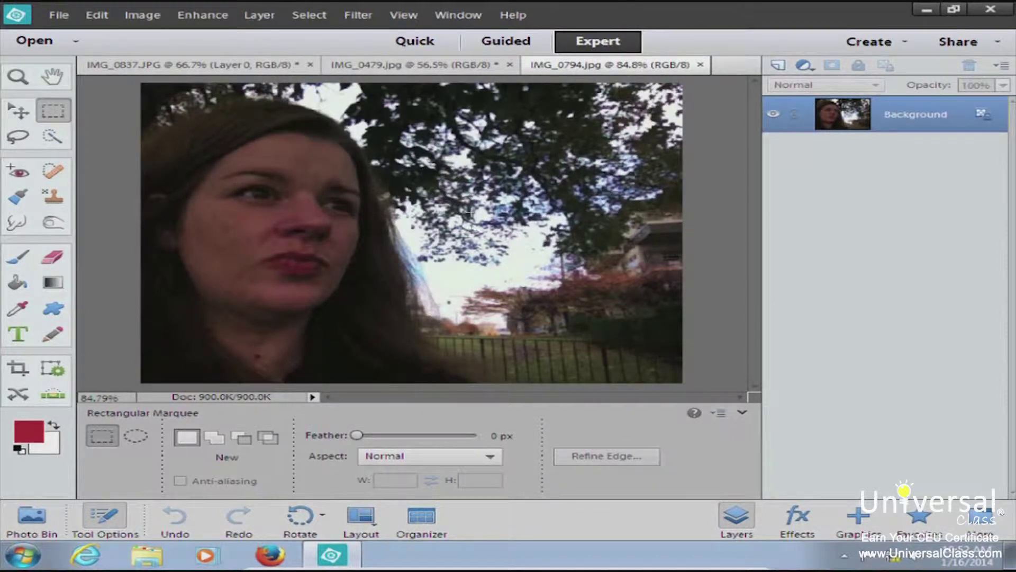
Step: Apply a Shadows/Highlights adjustment to IMG_0794.jpg with Lighten Shadows 25%, Darken Highlights 34% and Midtone Contrast -56%
left_click(214, 15)
mouse_move(252, 158)
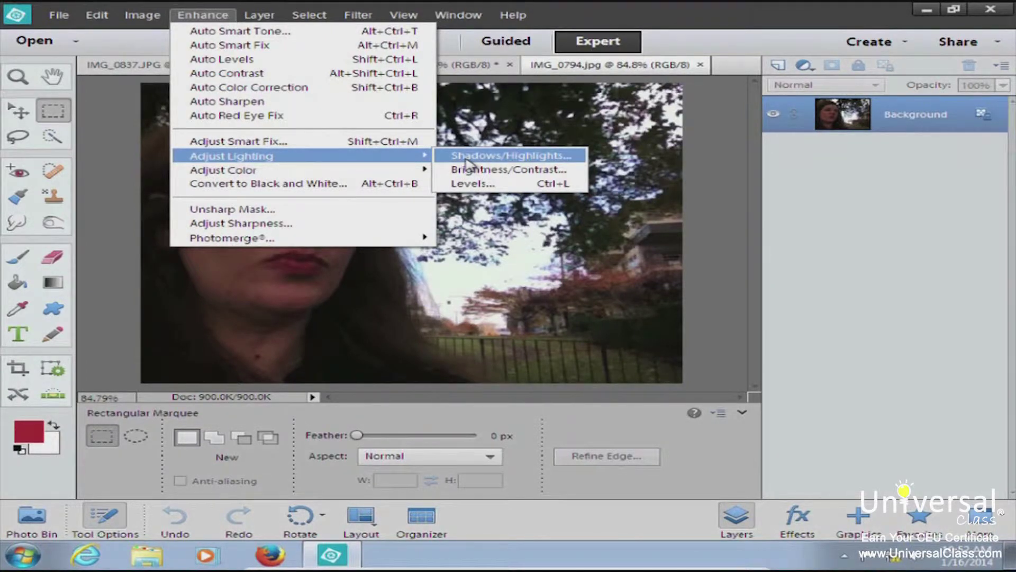
left_click(467, 159)
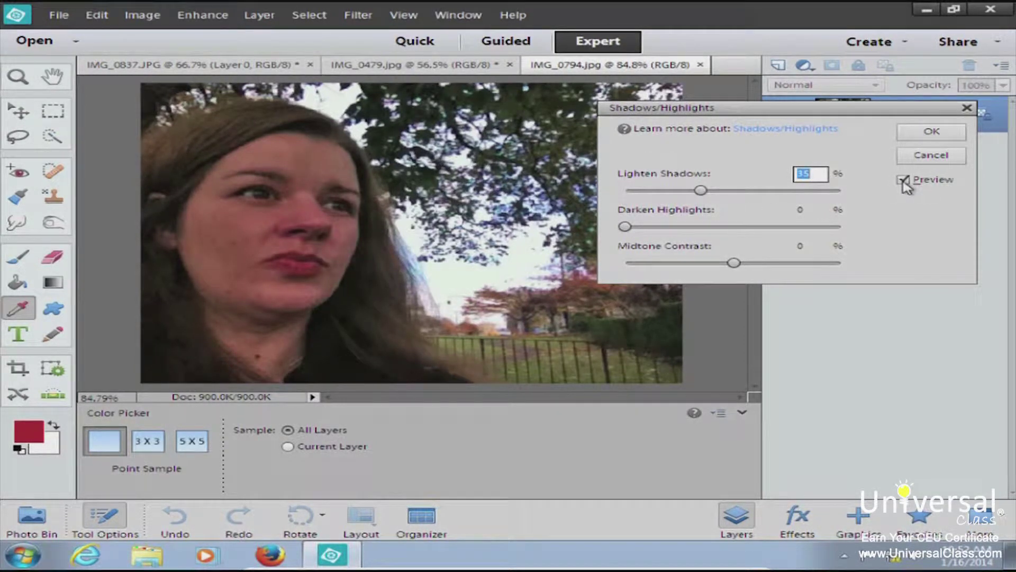
left_click(699, 191)
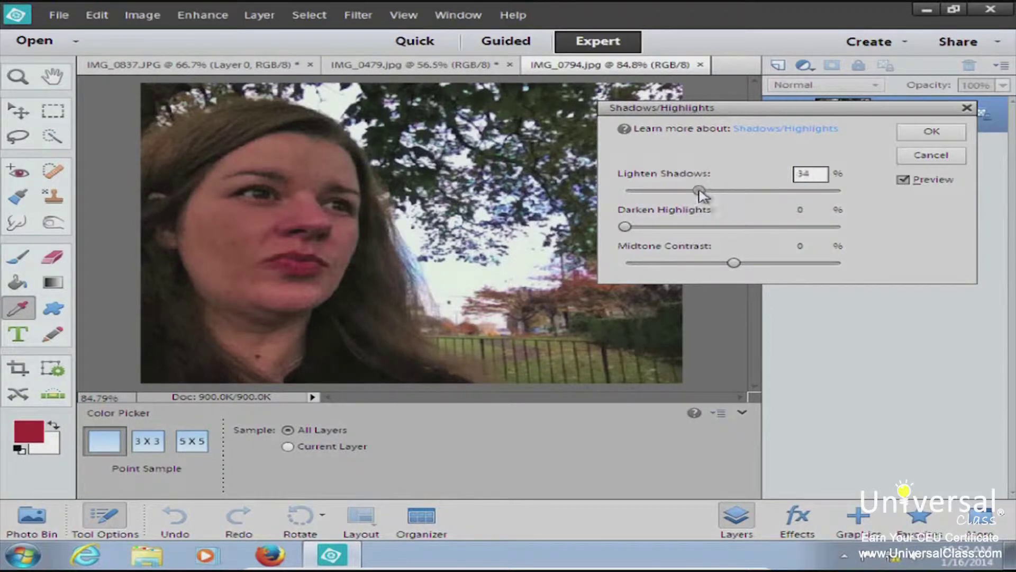
left_click_drag(700, 194, 612, 196)
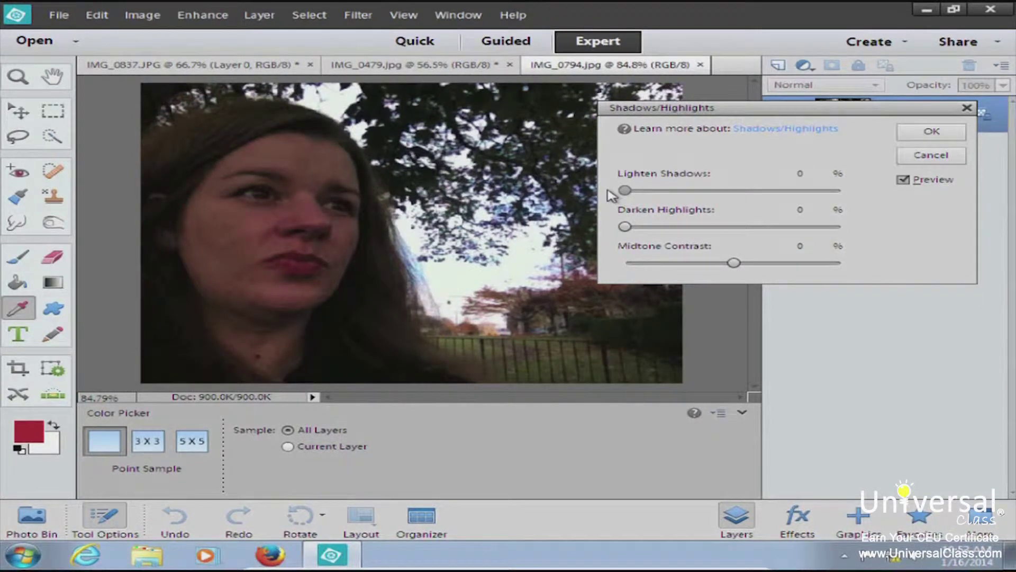
left_click_drag(624, 192, 684, 197)
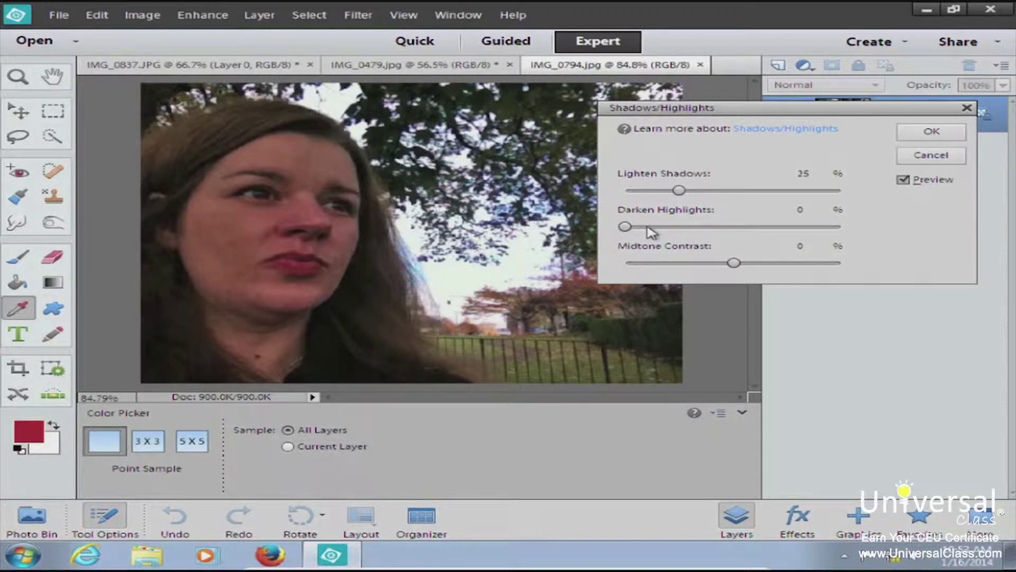
left_click_drag(627, 227, 674, 270)
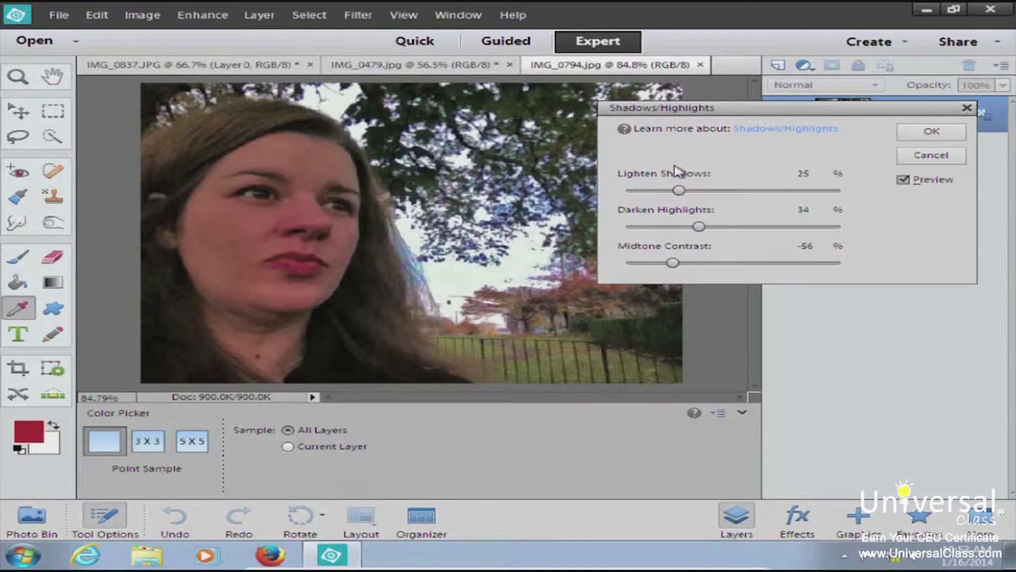
left_click(931, 132)
key("m")
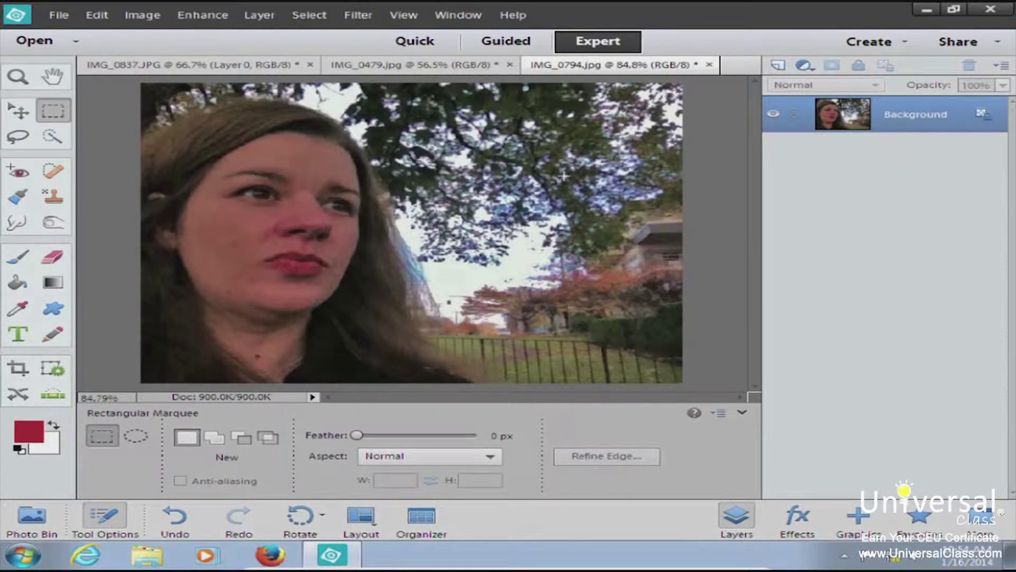
Step: Apply a Brightness/Contrast adjustment to the photo with Brightness 10 and Contrast 4
left_click(187, 17)
mouse_move(228, 164)
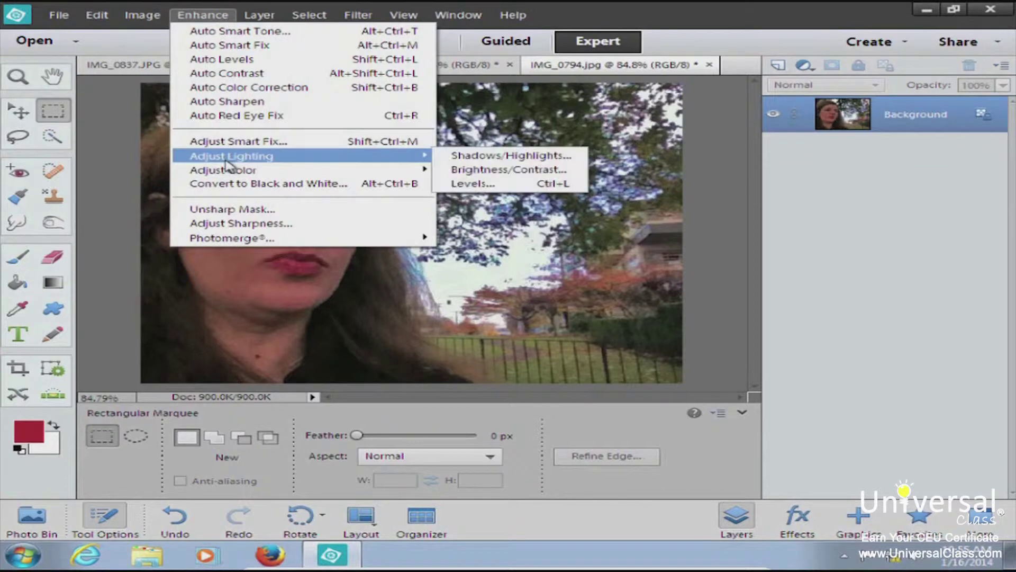
left_click(495, 170)
left_click_drag(465, 154, 717, 128)
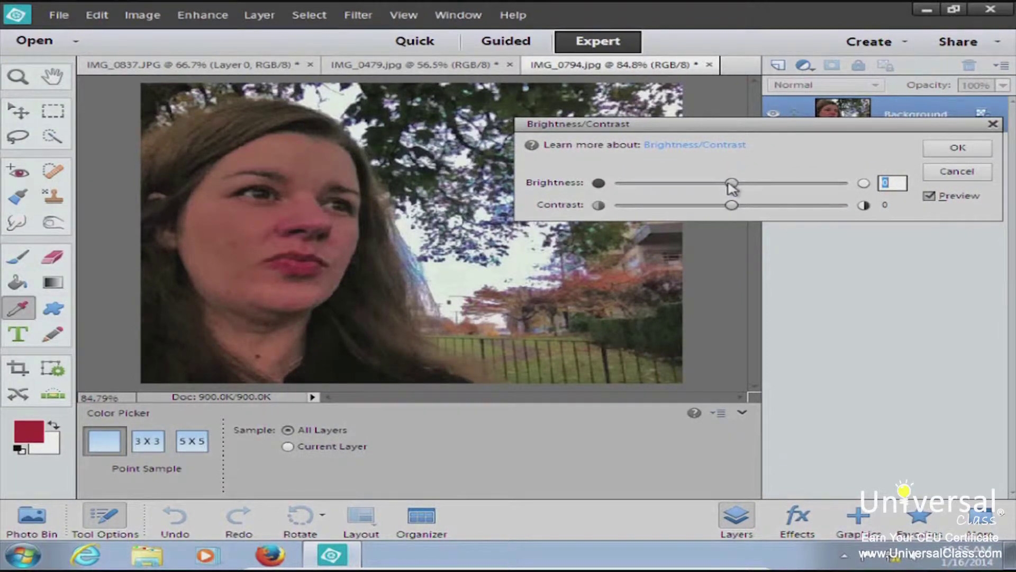
left_click_drag(730, 182, 737, 208)
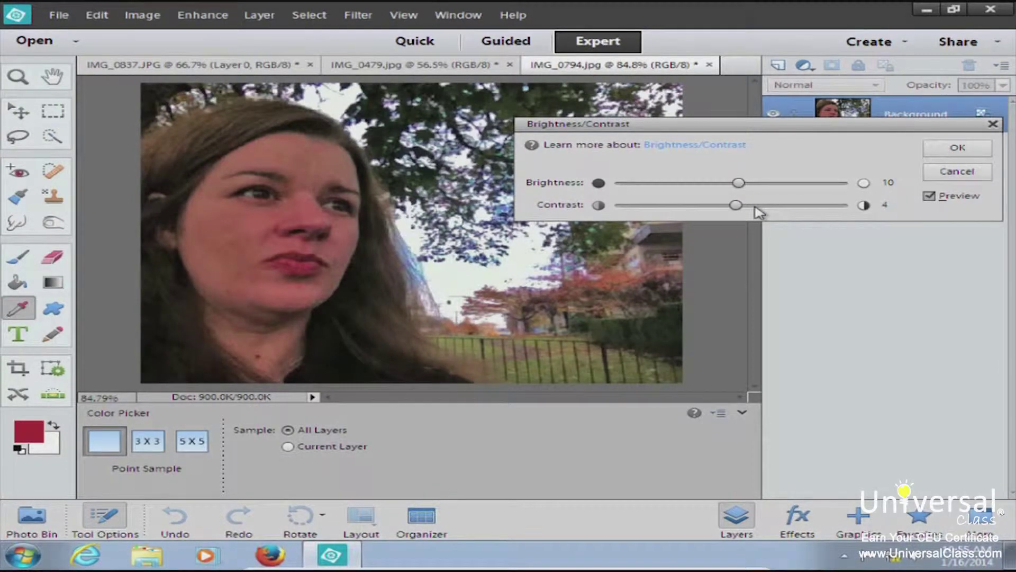
left_click(950, 148)
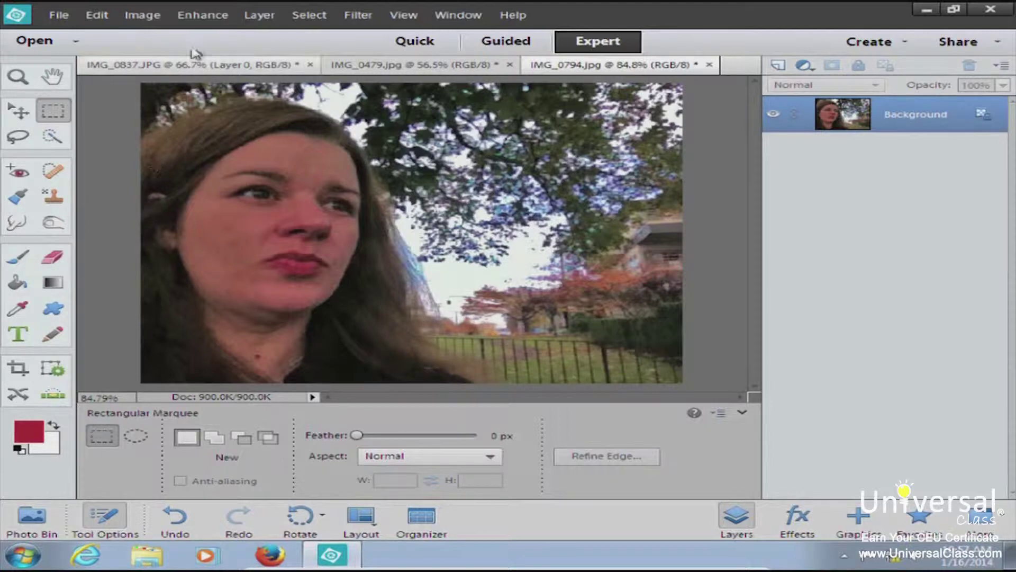
Step: Try a Hue/Saturation adjustment on the photo with Lightness -1 and Hue +2
left_click(201, 16)
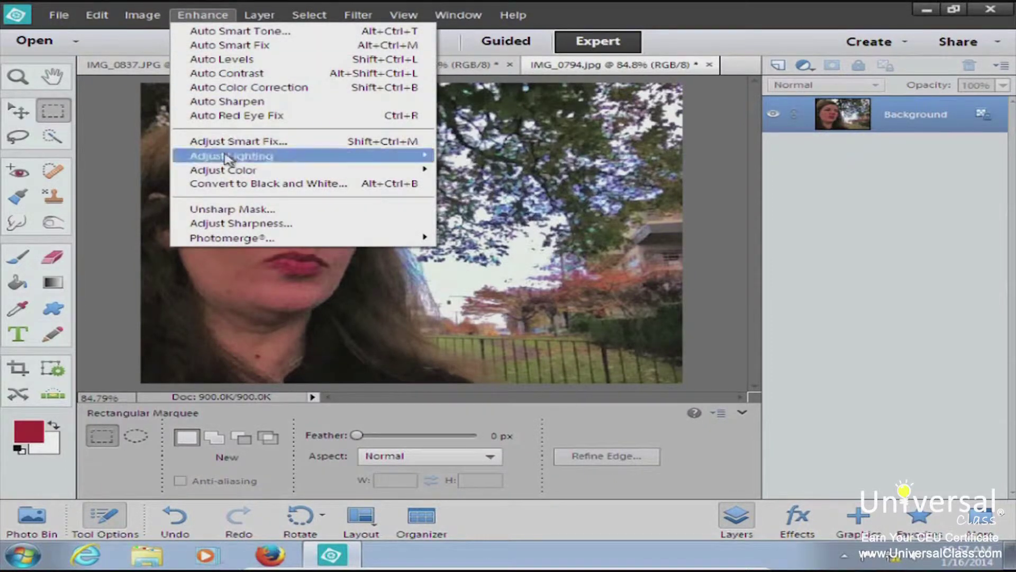
mouse_move(227, 172)
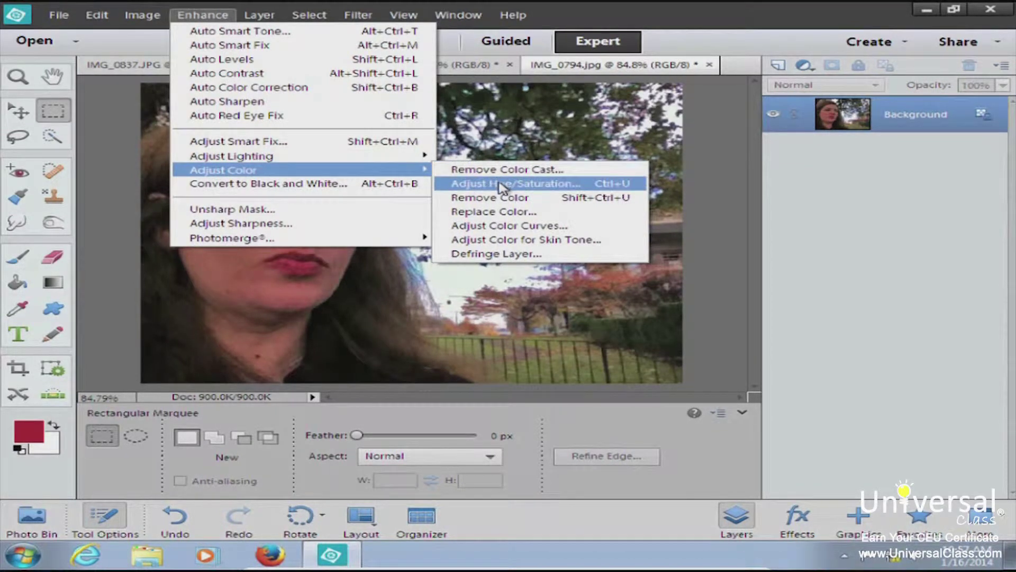
left_click(545, 186)
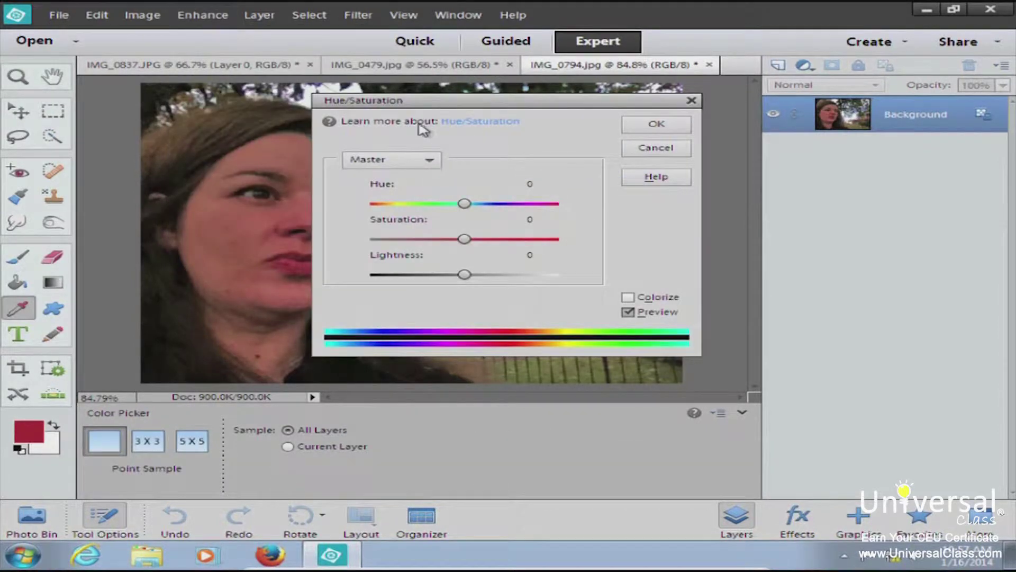
left_click_drag(402, 102, 680, 81)
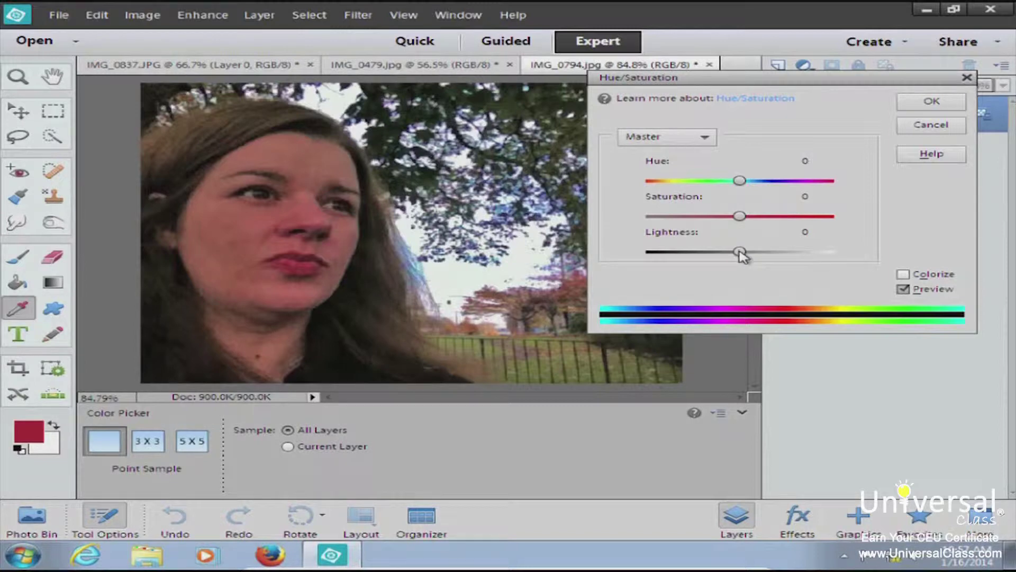
mouse_move(741, 254)
left_mouse_down()
mouse_move(819, 257)
mouse_move(647, 259)
mouse_move(744, 259)
left_mouse_up()
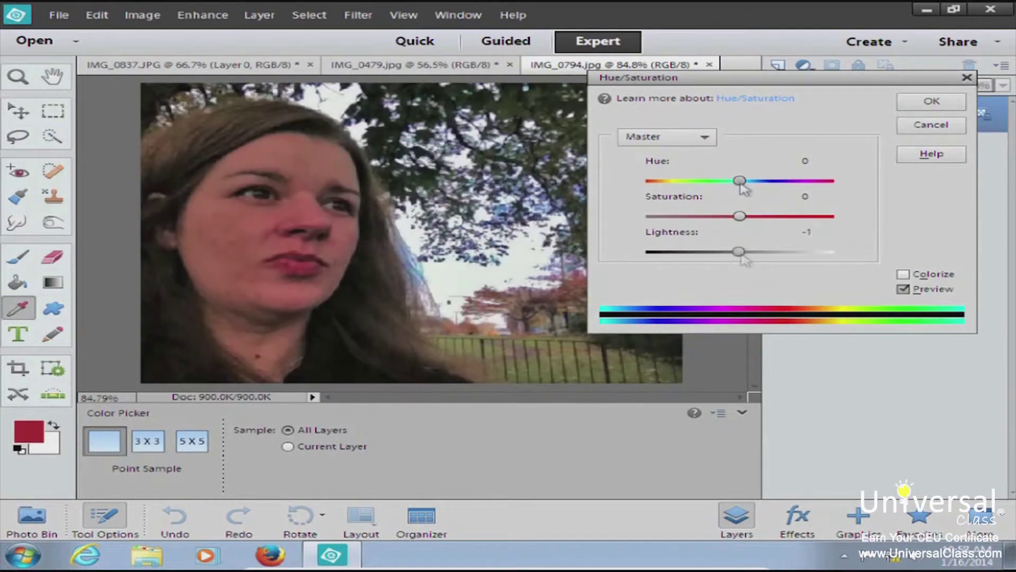
mouse_move(741, 183)
left_mouse_down()
mouse_move(830, 189)
mouse_move(742, 189)
left_mouse_up()
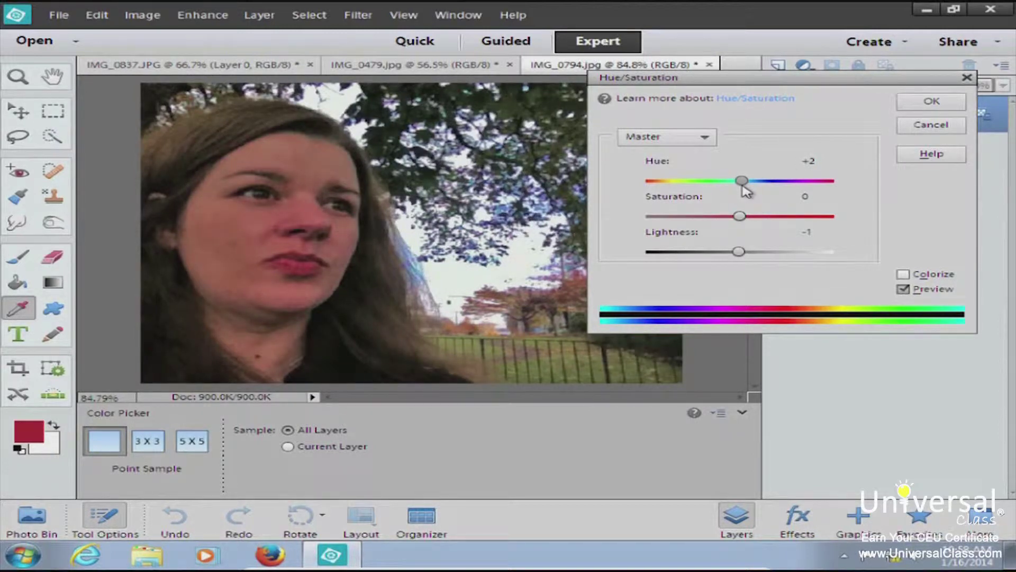
Step: Try stronger colour shifts in Hue/Saturation: Hue -180, Colorize with Hue 164, and Hue -5 without Colorize
left_click_drag(746, 191, 642, 190)
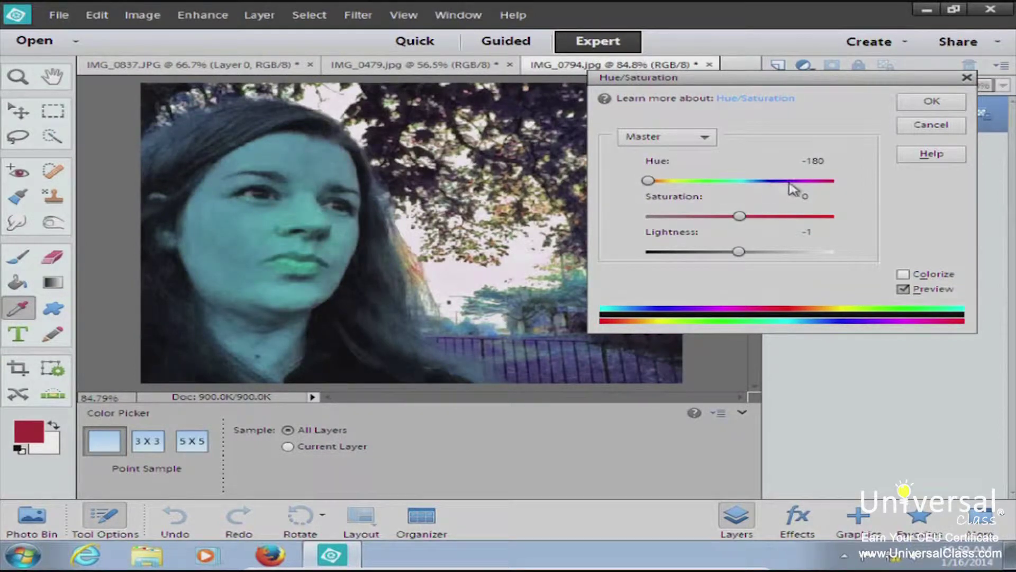
left_click(904, 275)
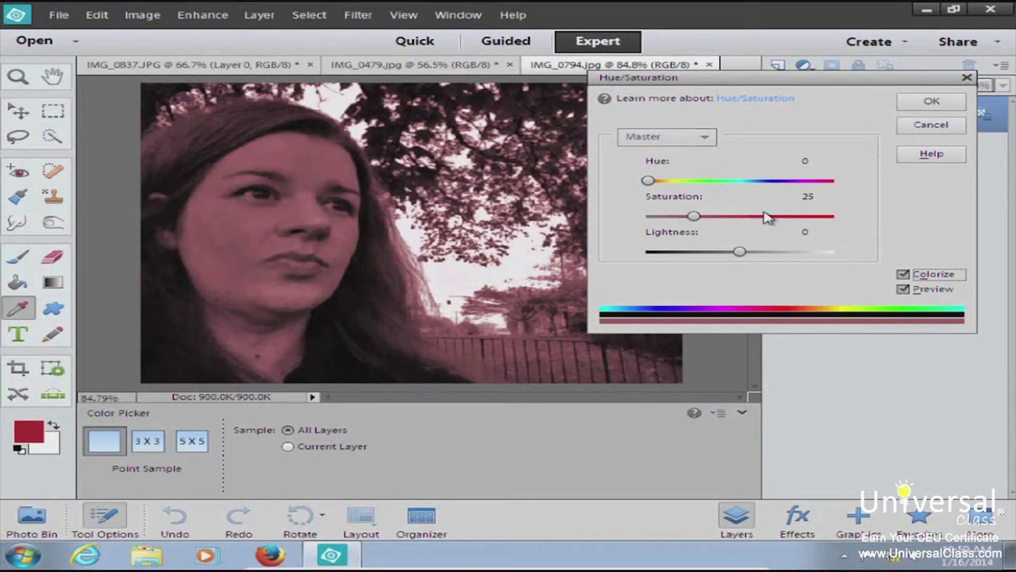
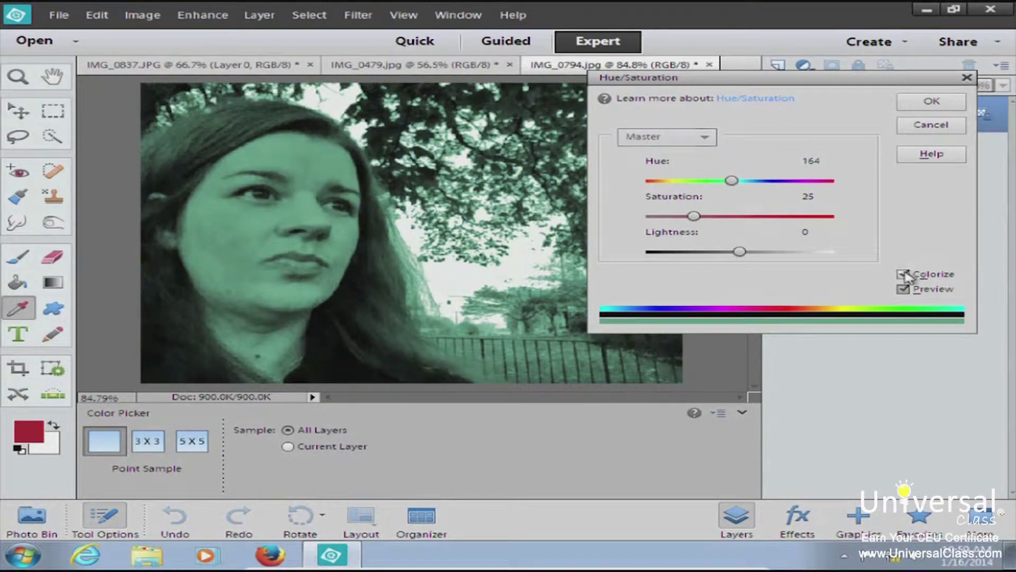
left_click_drag(648, 182, 736, 187)
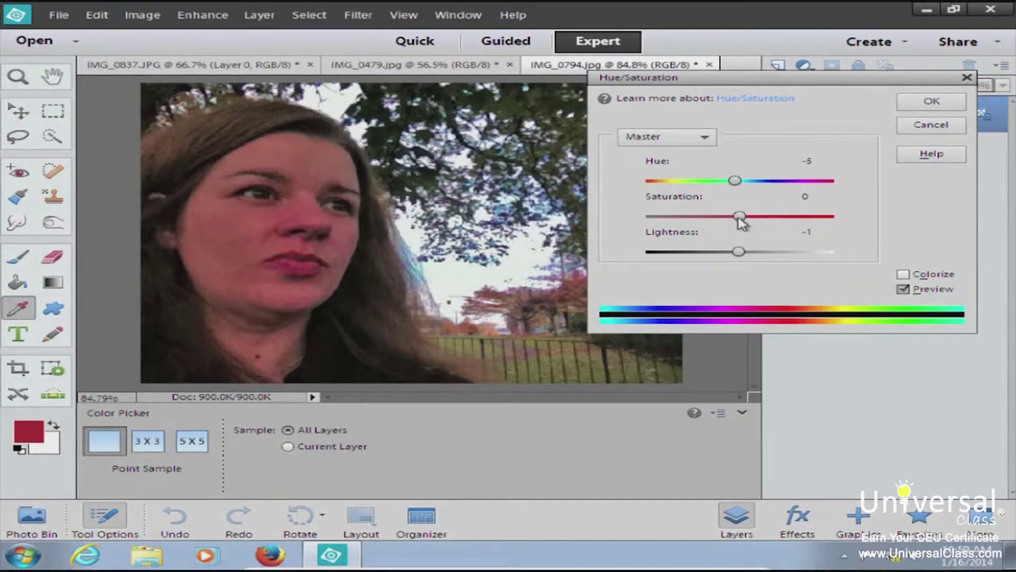
Step: Try Saturation values of +100, +10 and -100, apply the last one to the photo, and undo the Hue/Saturation adjustment
left_click_drag(740, 218, 834, 217)
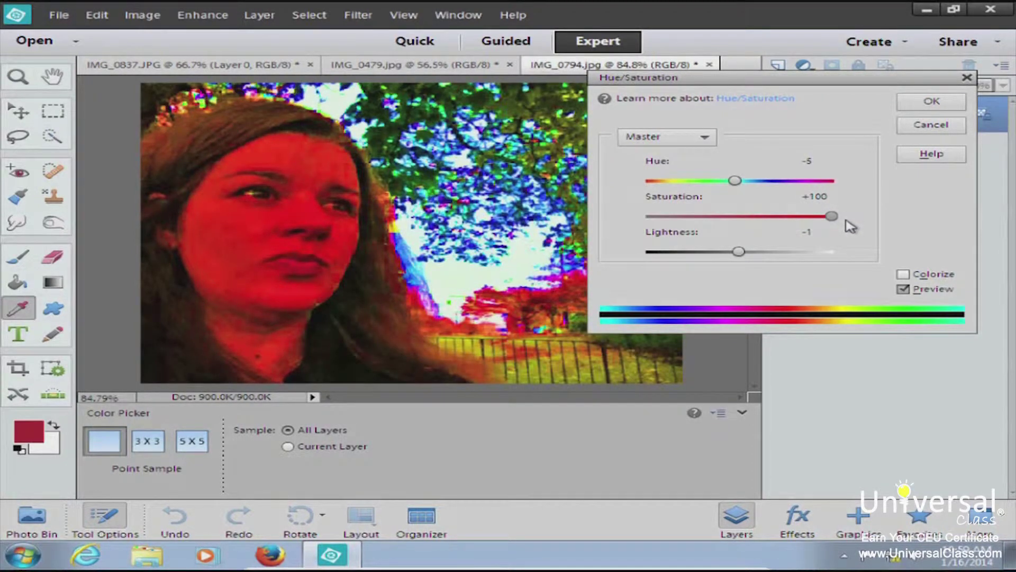
left_click_drag(832, 217, 749, 221)
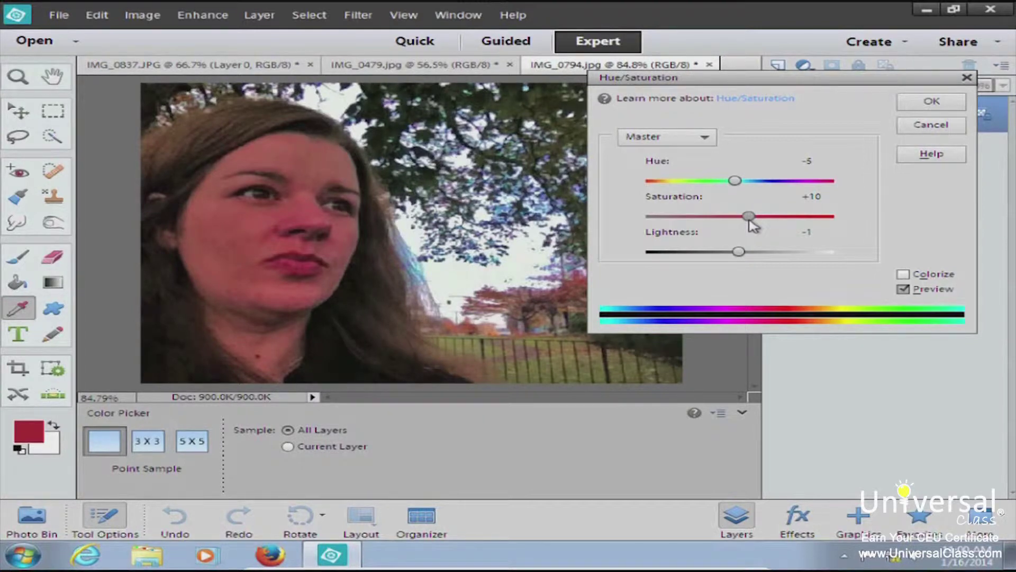
left_click_drag(749, 221, 642, 219)
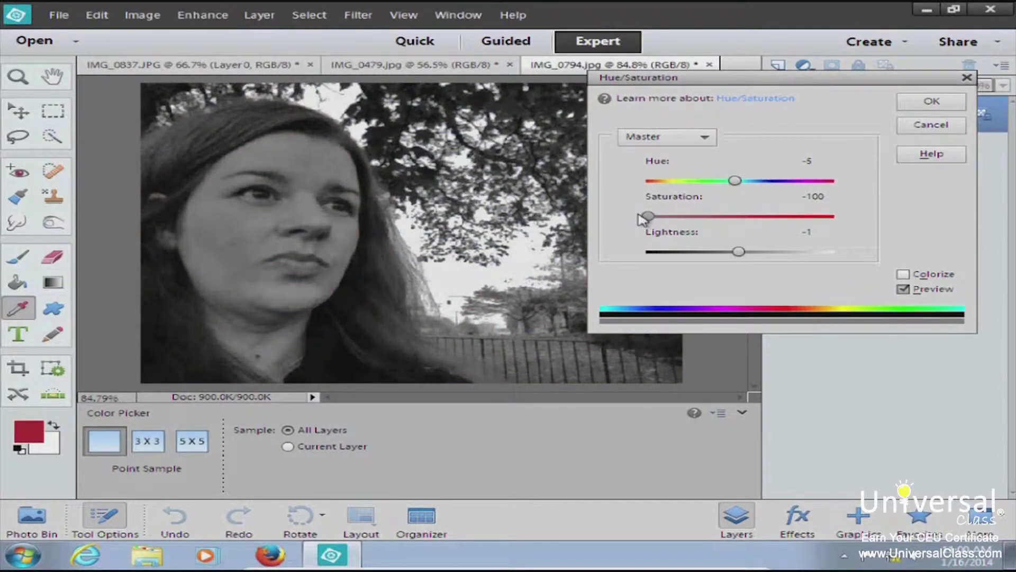
left_click_drag(642, 219, 644, 219)
left_click(915, 108)
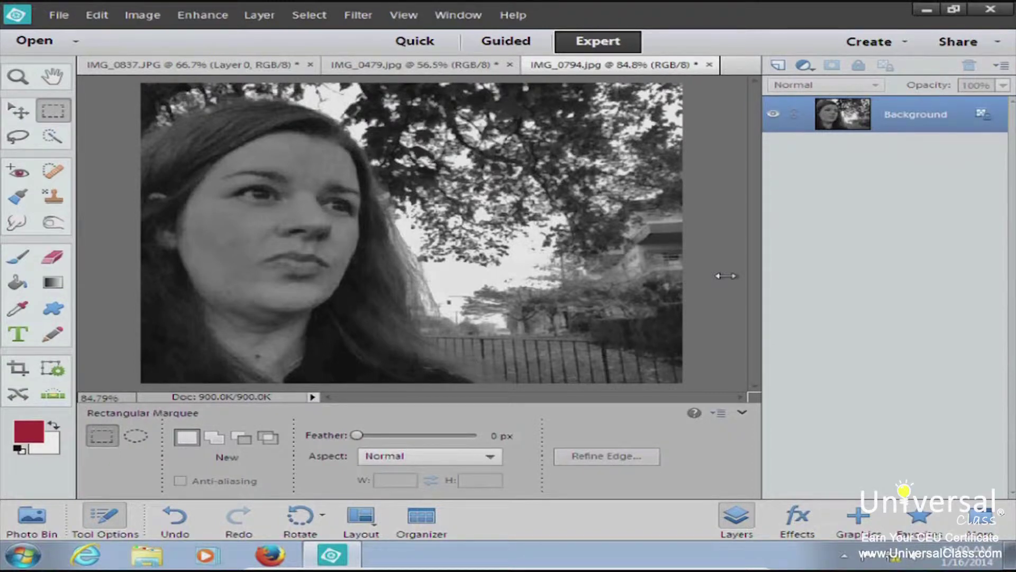
key("ctrl+z")
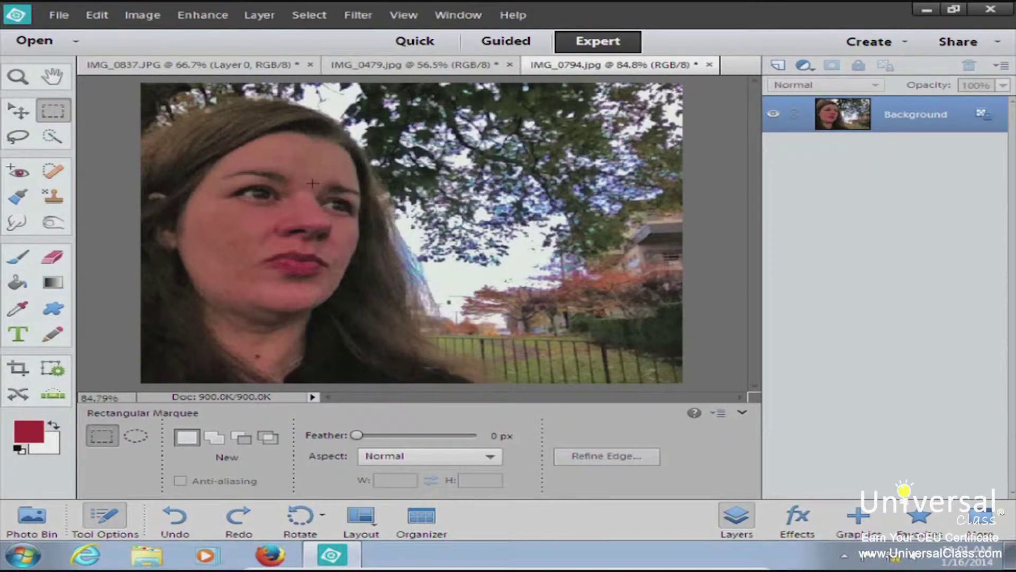
Step: Open Adjust Color for Skin Tone for the portrait and sample the skin on the woman's cheek
left_click(194, 11)
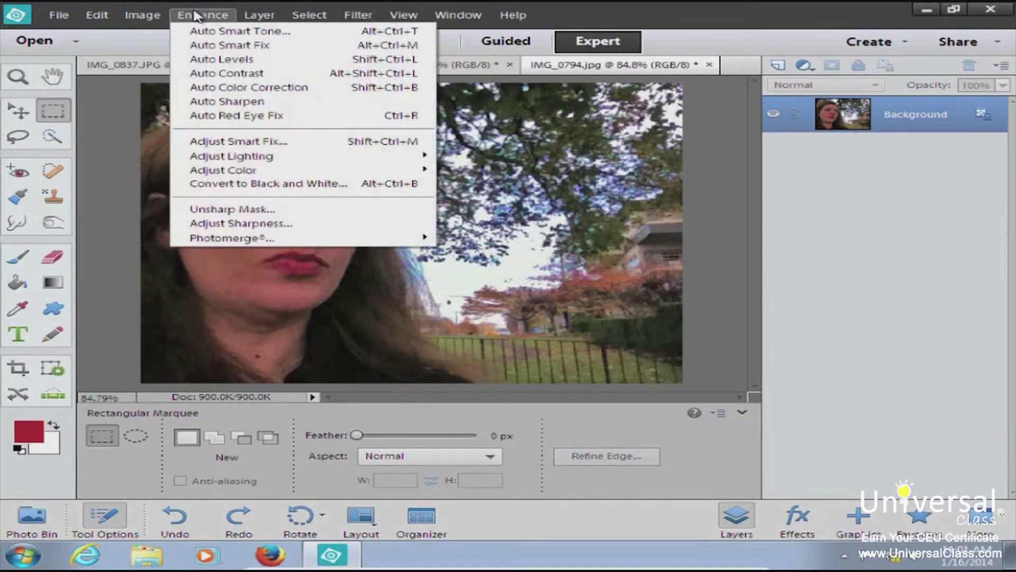
mouse_move(371, 170)
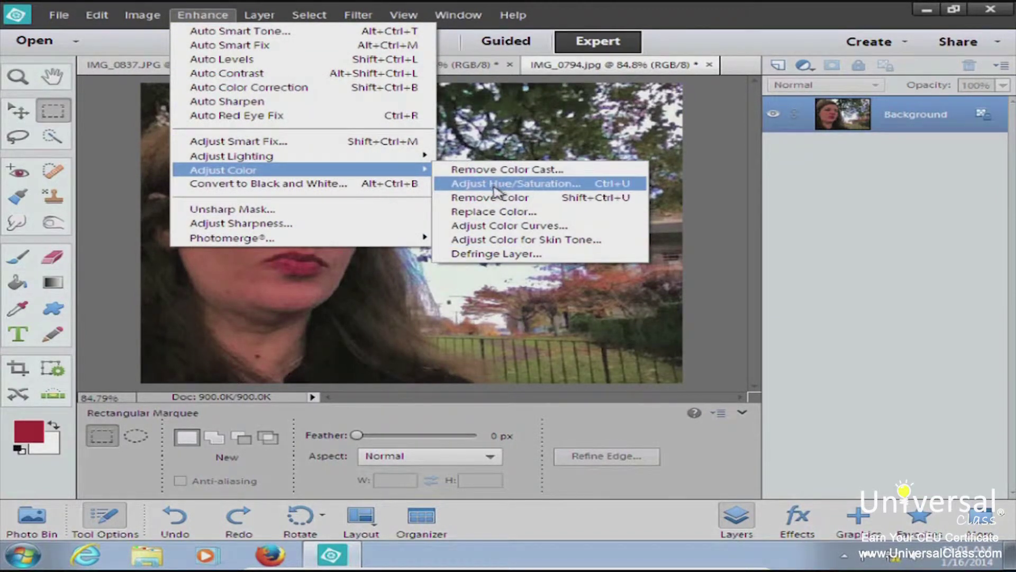
left_click(497, 244)
left_click_drag(442, 95, 582, 33)
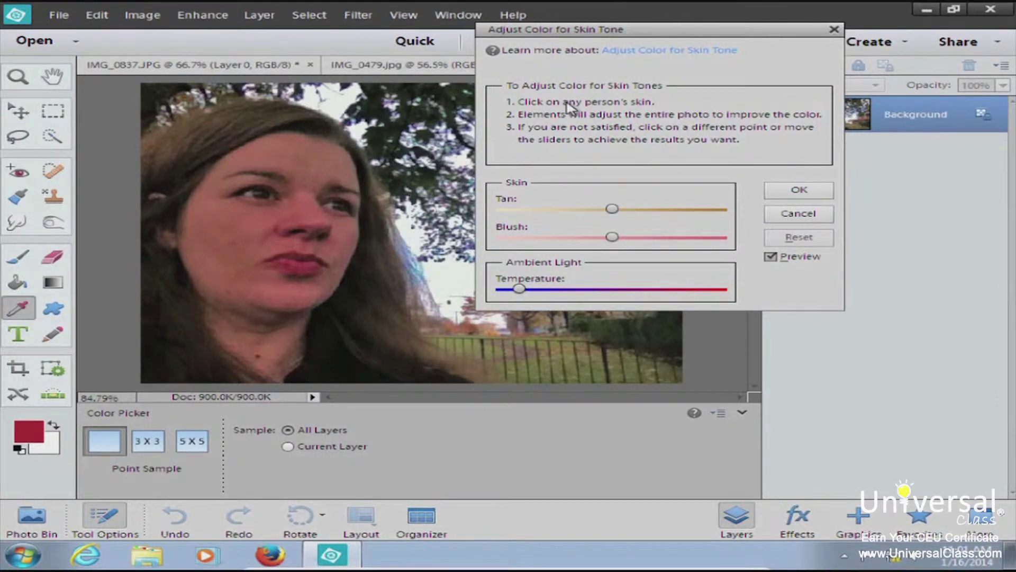
left_click(256, 224)
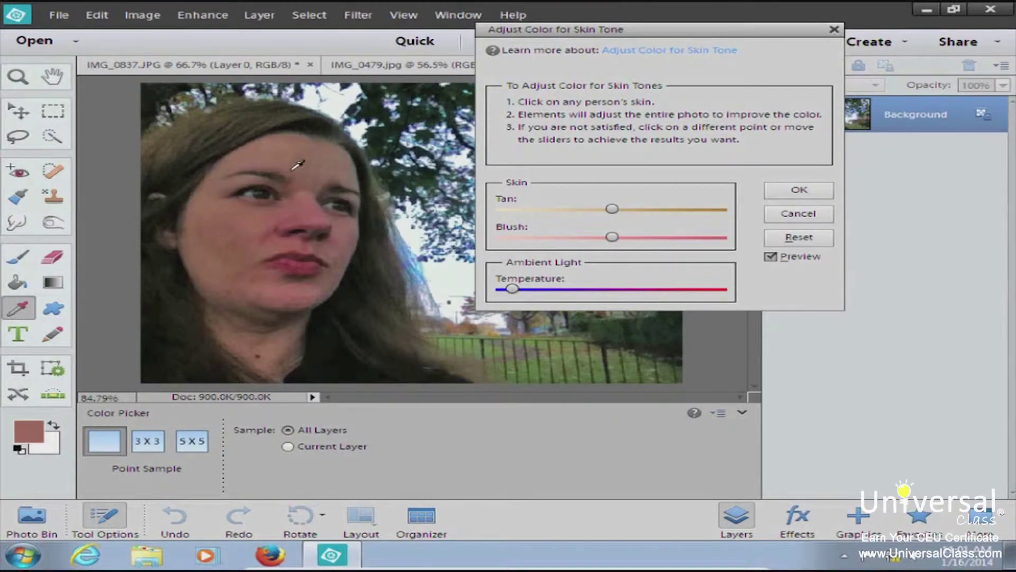
Step: Lower Tan to near its minimum, raise Blush slightly above the middle, and apply the skin tone correction
left_click(508, 210)
left_click(595, 237)
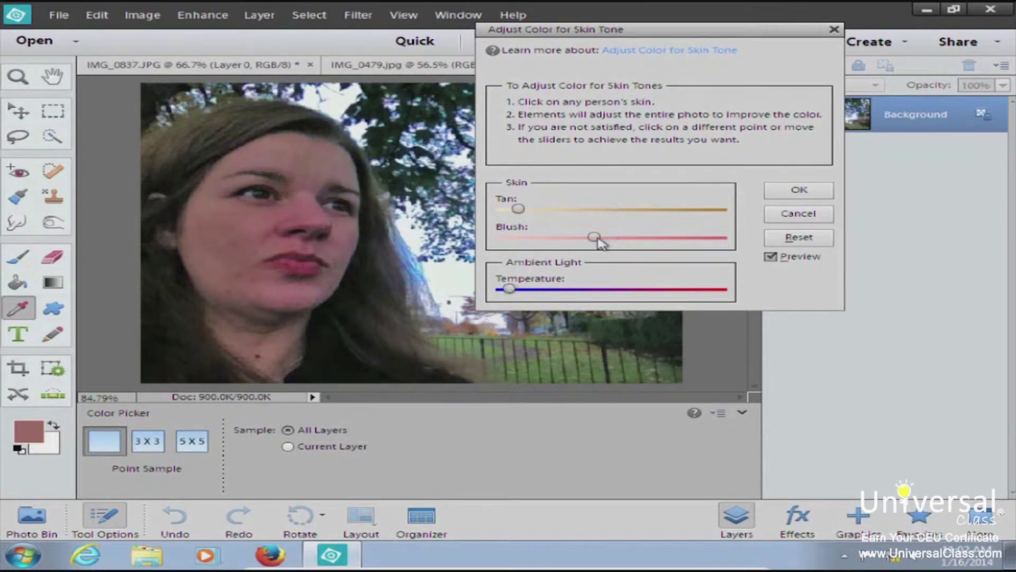
left_click_drag(596, 239, 640, 240)
left_click_drag(519, 209, 529, 210)
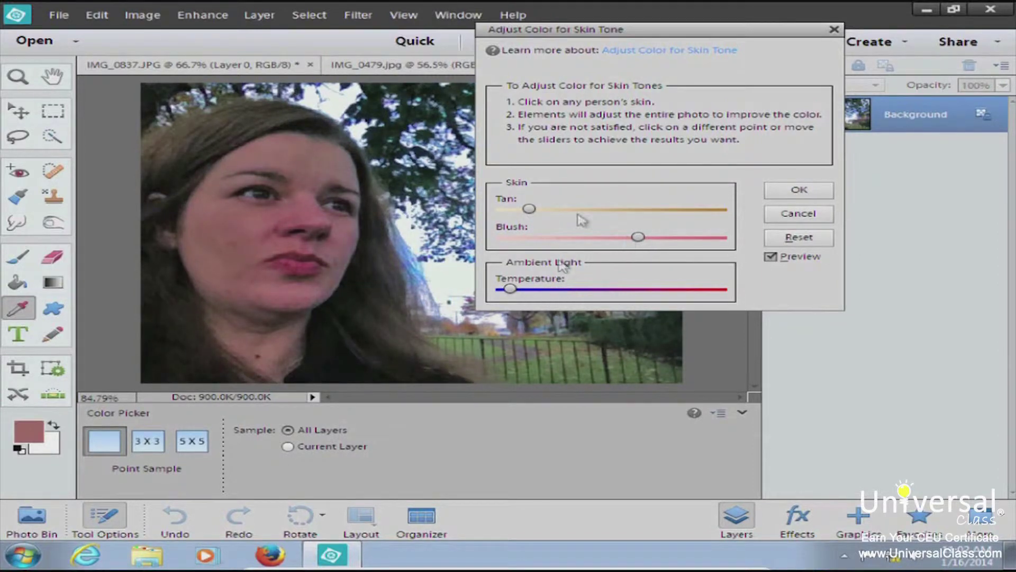
left_click(803, 199)
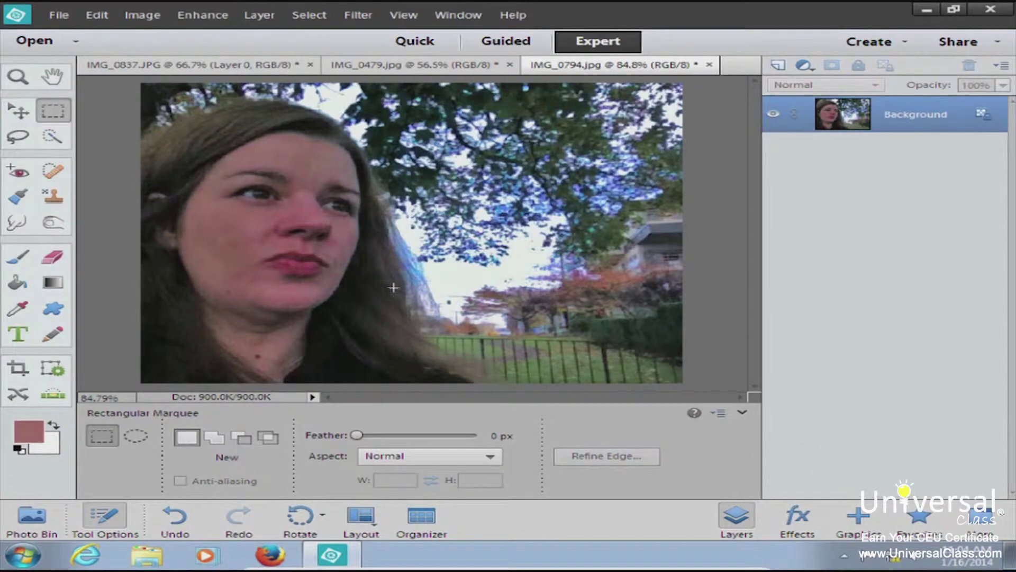
Step: Open Adjust Color Curves for the portrait and choose the Backlight style
left_click(204, 15)
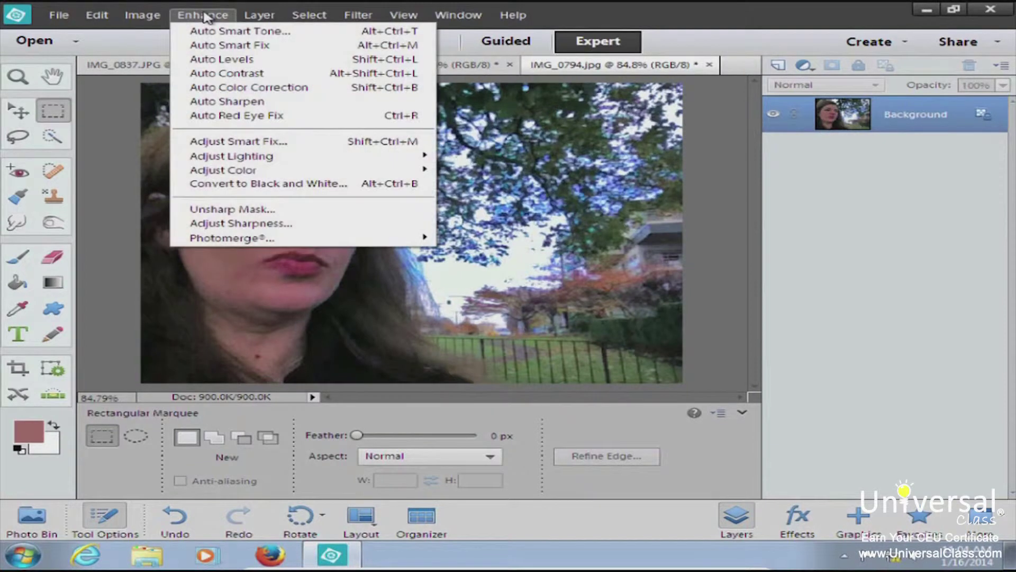
mouse_move(245, 173)
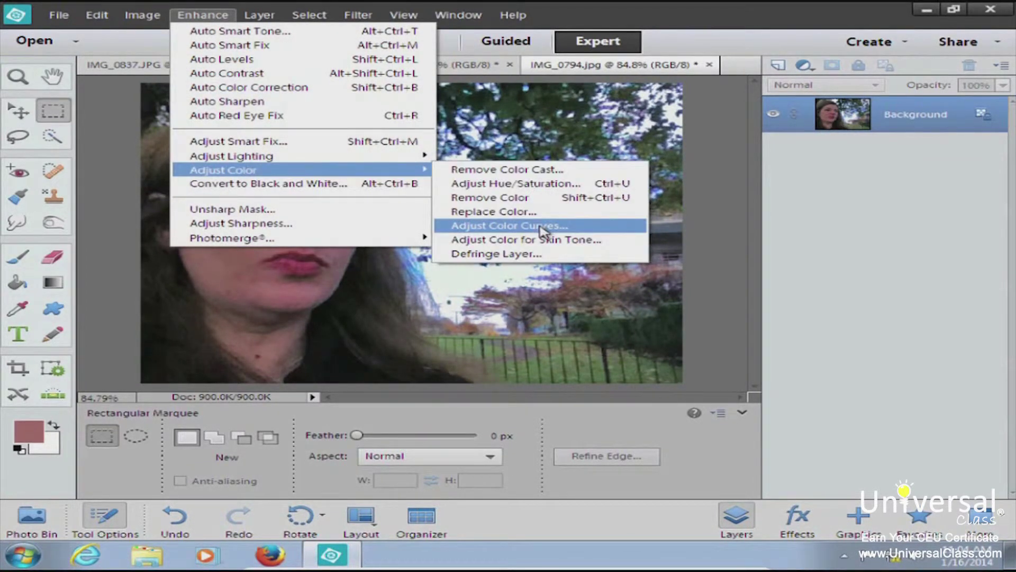
left_click(541, 228)
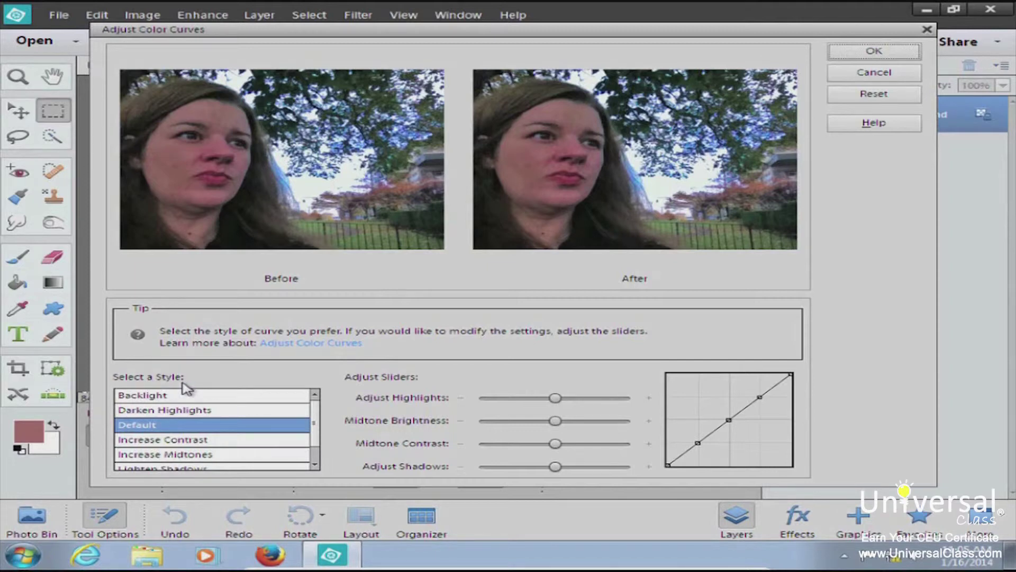
left_click(150, 397)
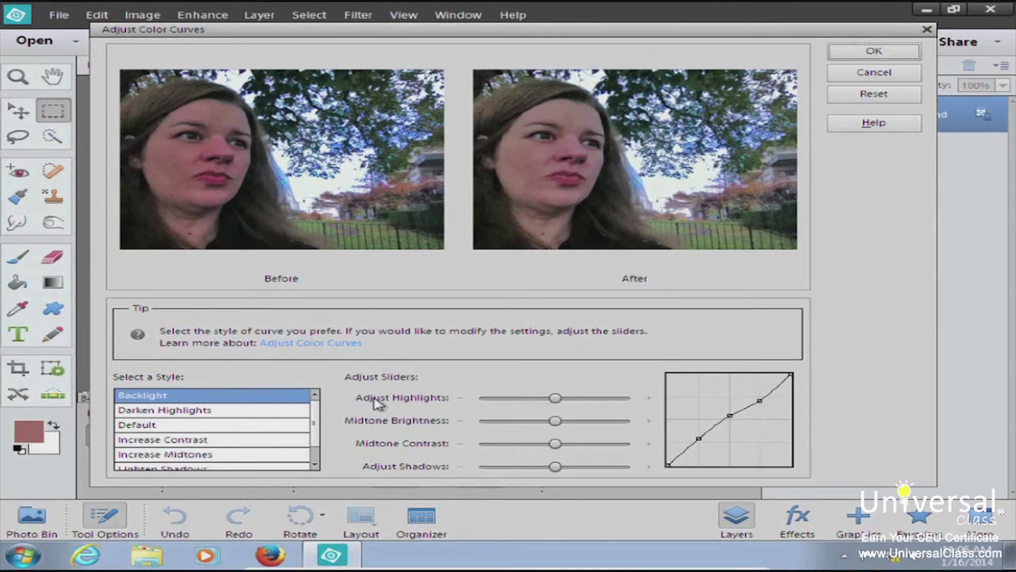
scroll(317, 423, "down", 2)
scroll(315, 434, "up", 2)
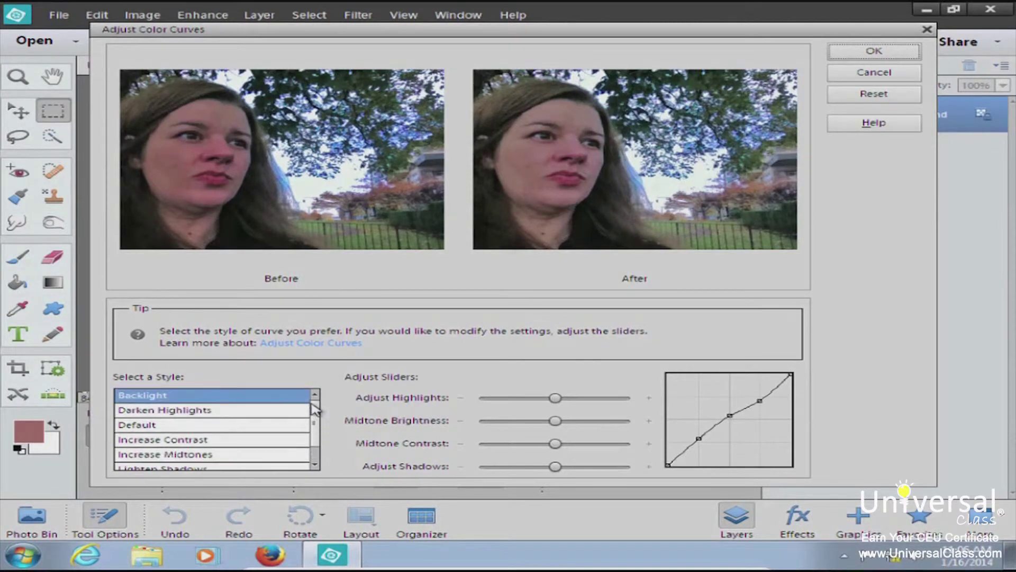
Step: Try the Darken Highlights, Default, Increase Contrast, Increase Midtones, Lighten Shadows and Solarize curve styles on the portrait
left_click(180, 412)
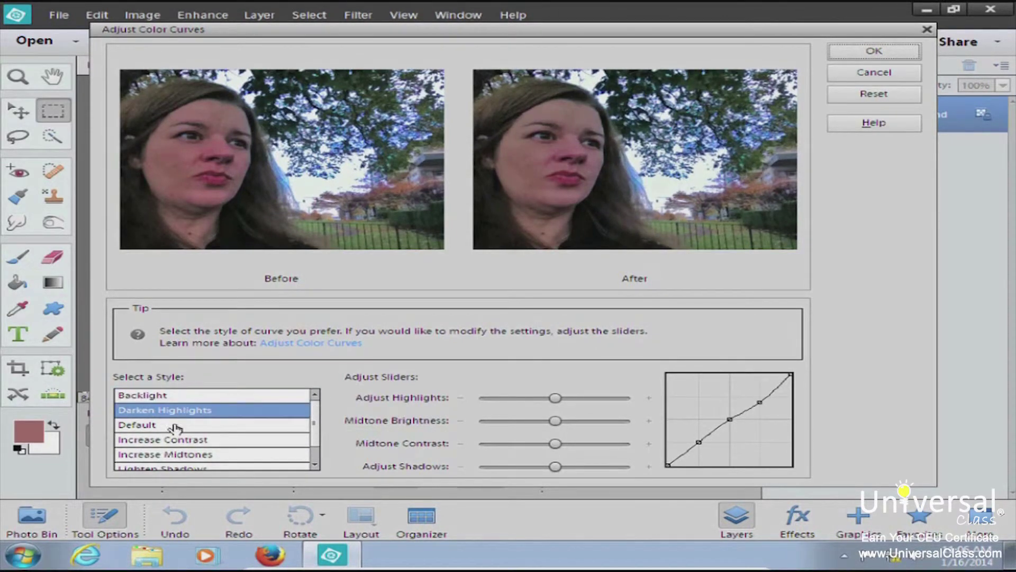
left_click(173, 428)
left_click(176, 444)
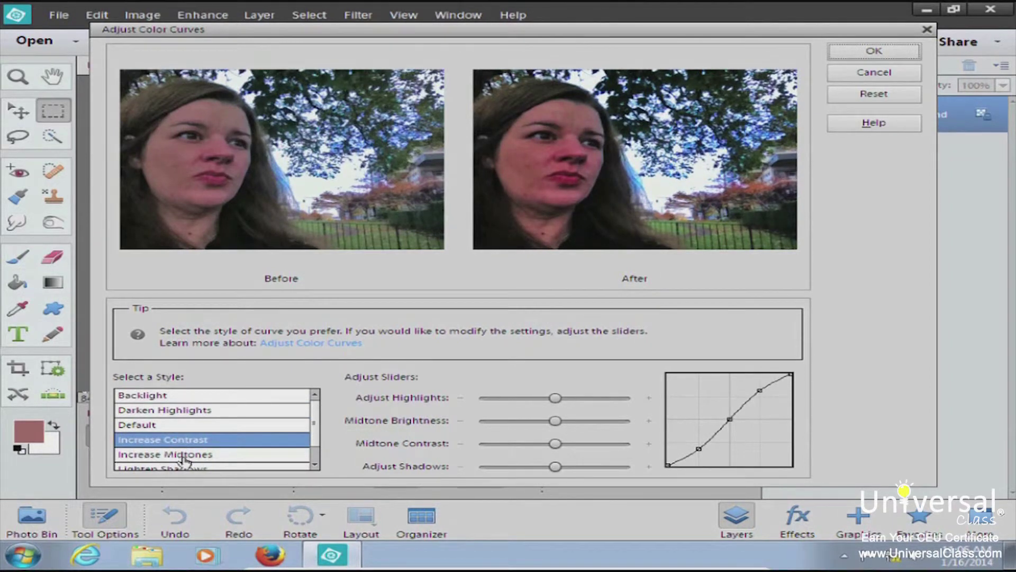
left_click(186, 457)
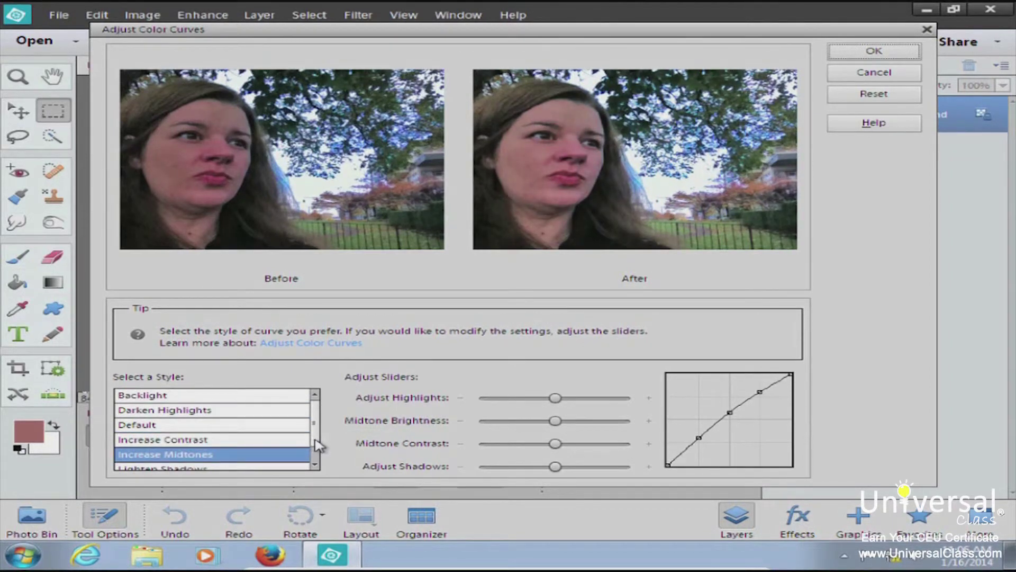
scroll(316, 443, "down", 1)
left_click(215, 450)
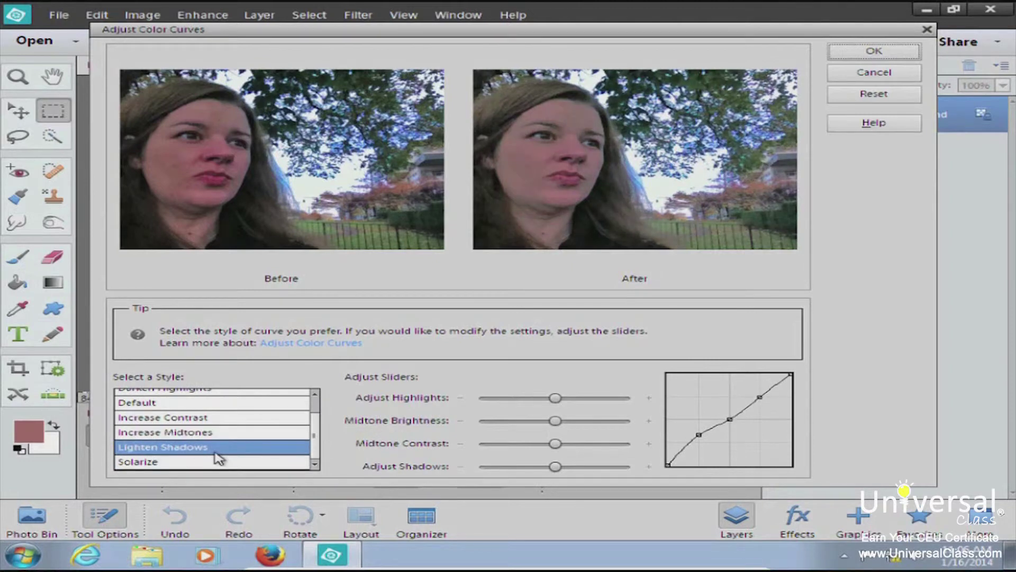
left_click(187, 463)
scroll(317, 457, "up", 1)
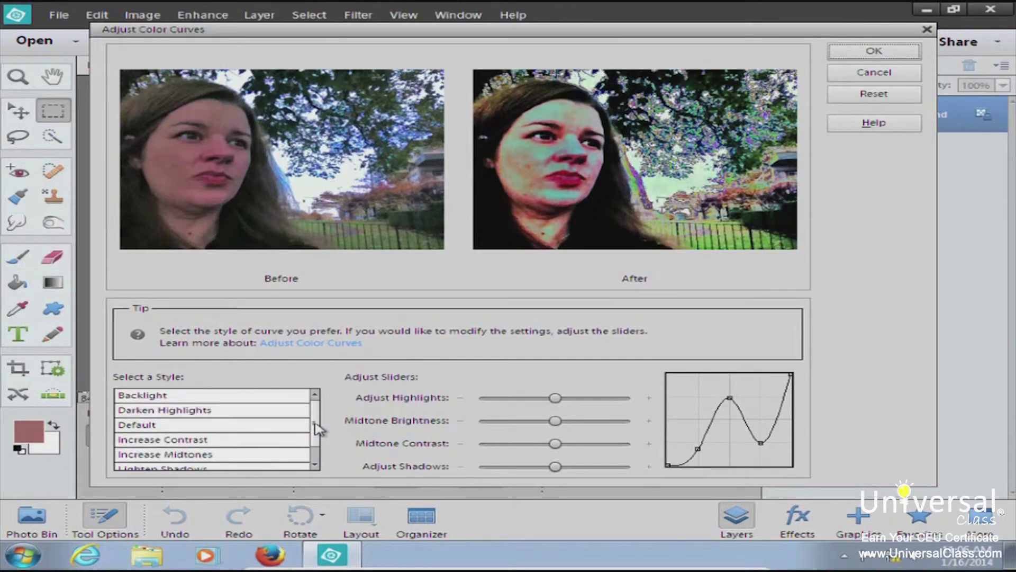
left_click(160, 425)
left_click(169, 417)
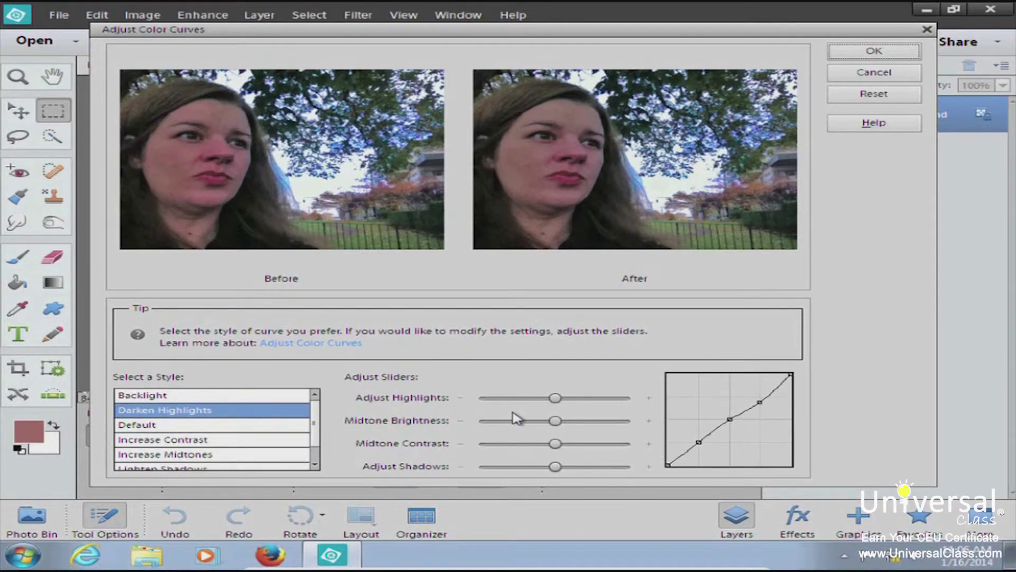
Step: Apply the Backlight curve style with highlights and midtone brightness lowered slightly and midtone contrast raised slightly
left_click(161, 397)
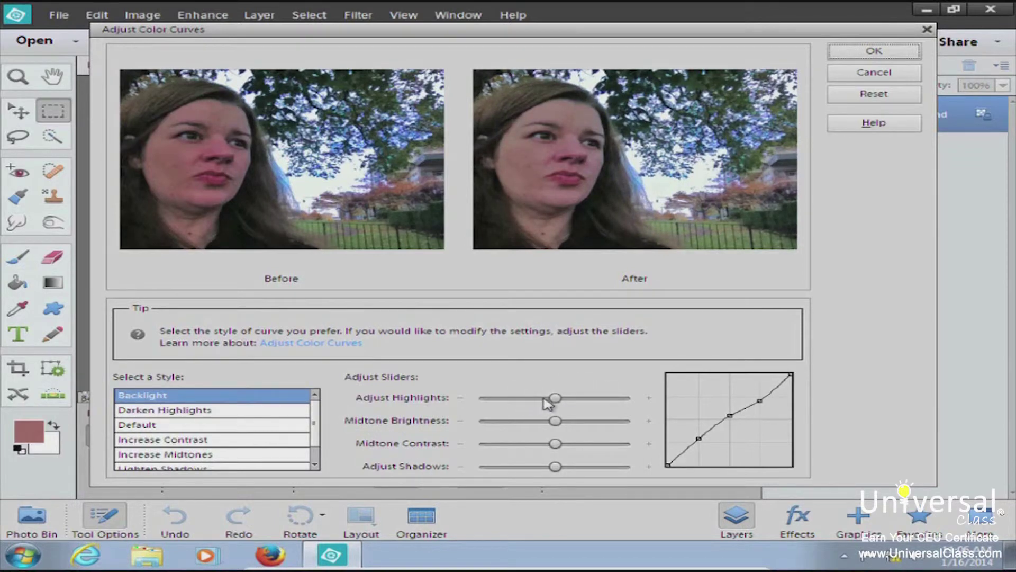
left_click_drag(557, 401, 534, 401)
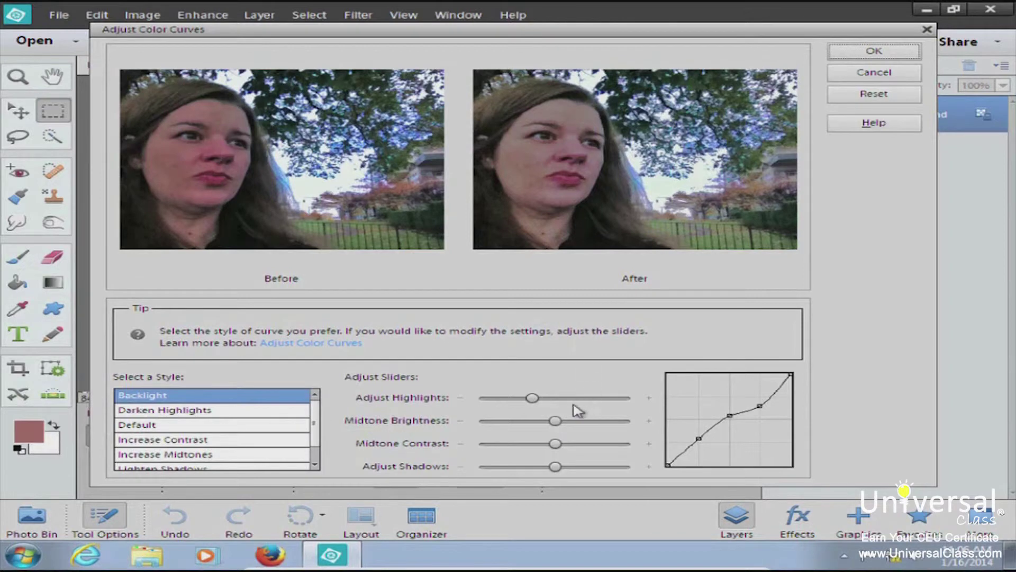
left_click_drag(552, 418, 571, 445)
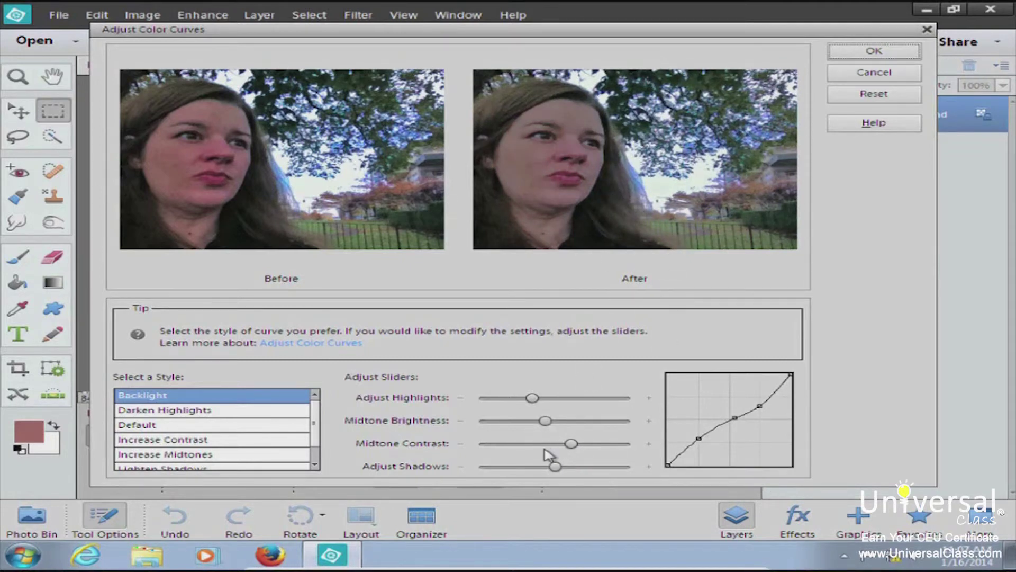
mouse_move(555, 467)
left_mouse_down()
mouse_move(529, 467)
mouse_move(587, 469)
mouse_move(556, 470)
left_mouse_up()
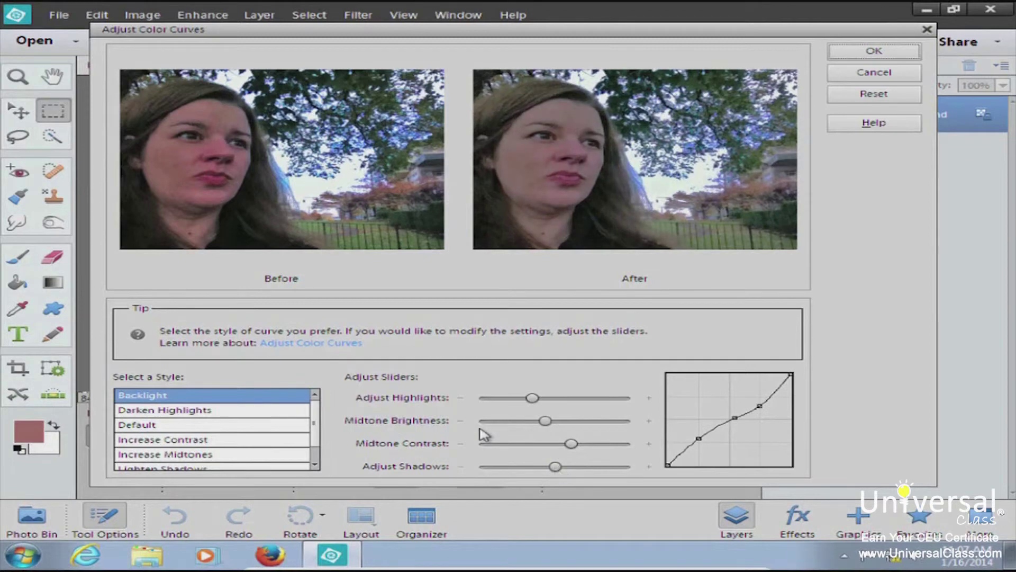
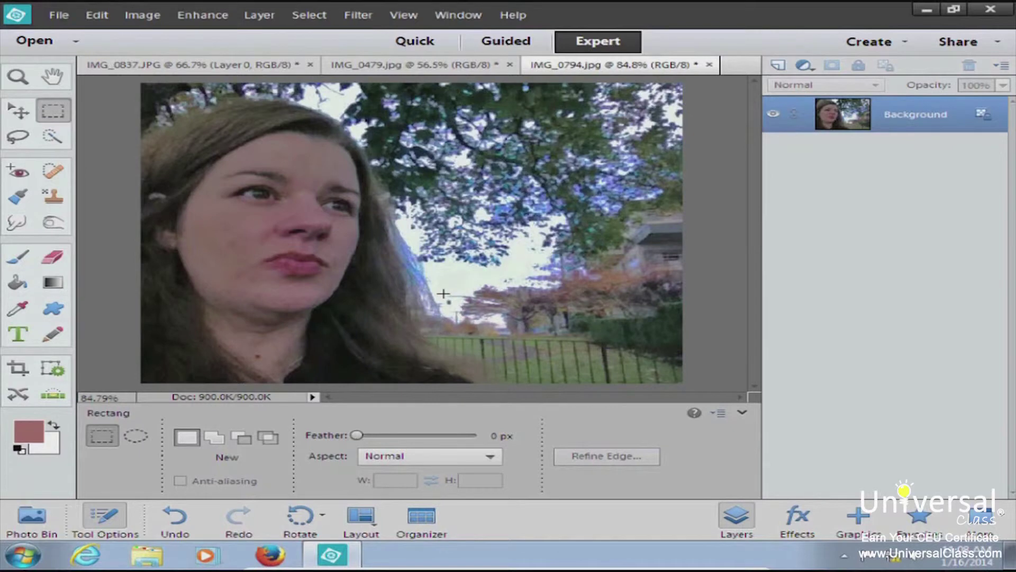
Step: Save the edited portrait in JPEG format under the file name portrait1.jpg in the Photos_Recipe Book folder
left_click(60, 17)
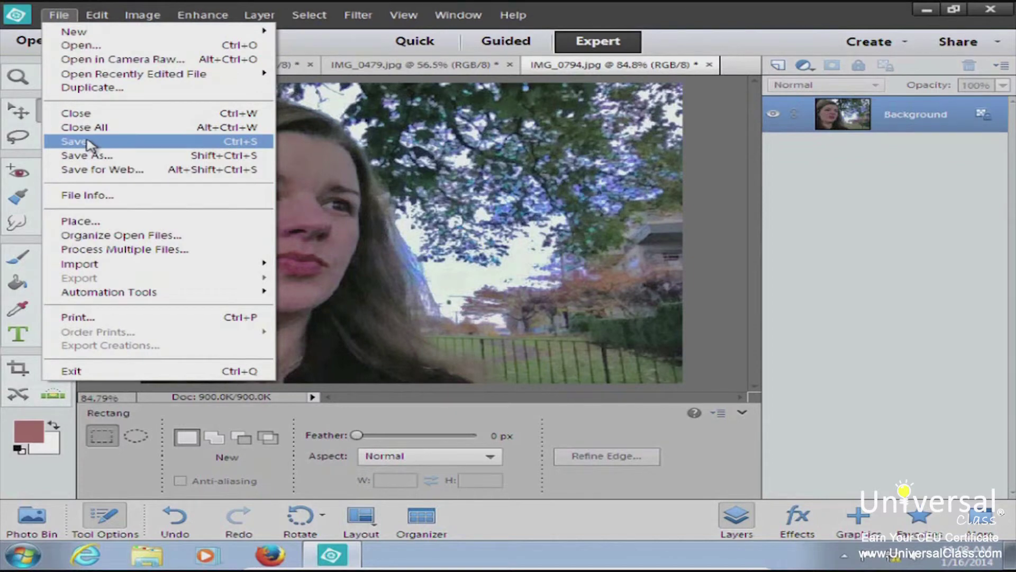
left_click(175, 143)
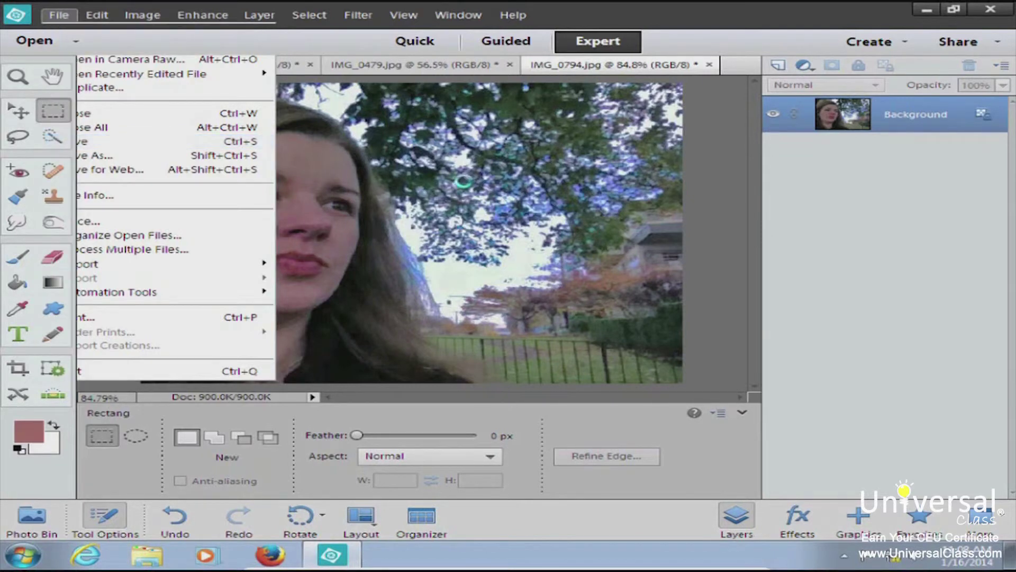
left_click_drag(505, 44, 449, 41)
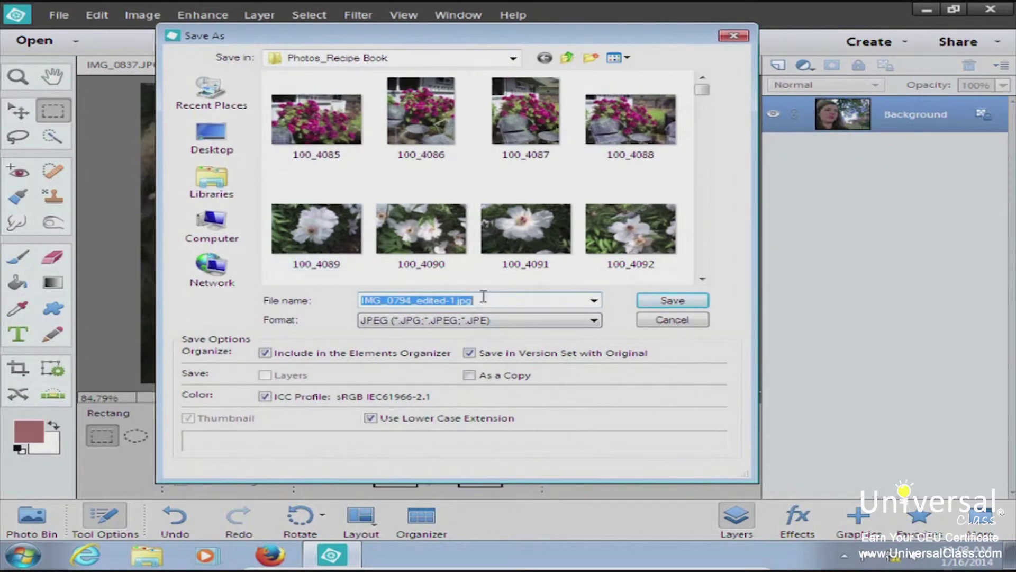
left_click(454, 320)
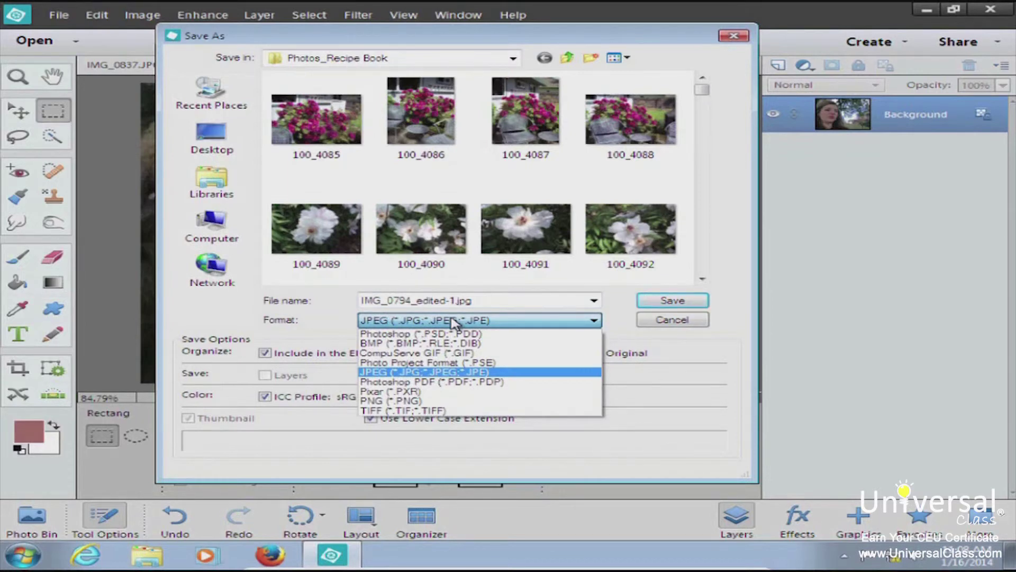
left_click(432, 377)
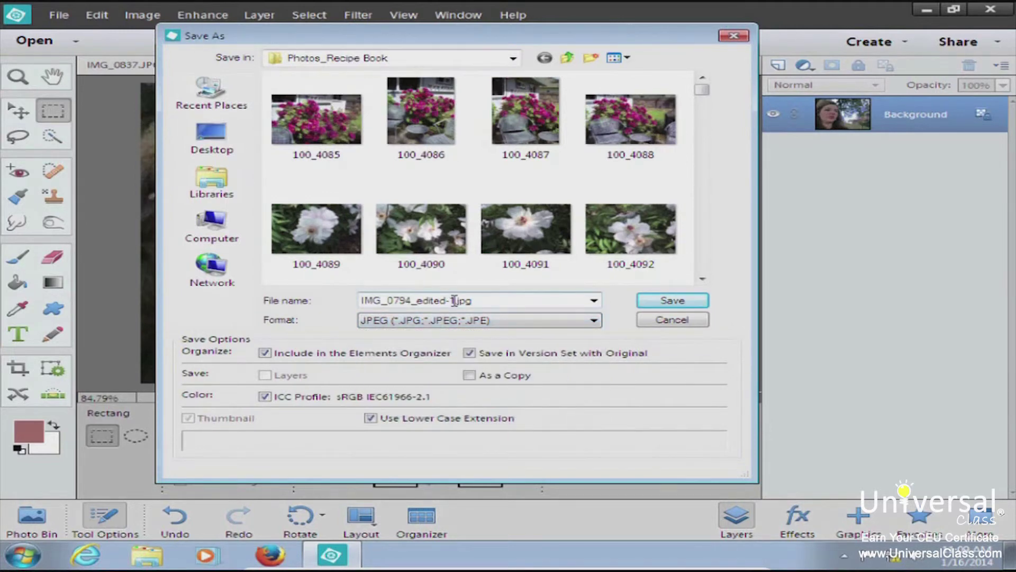
left_click(426, 321)
left_click(427, 322)
double_click(384, 301)
type("portrait")
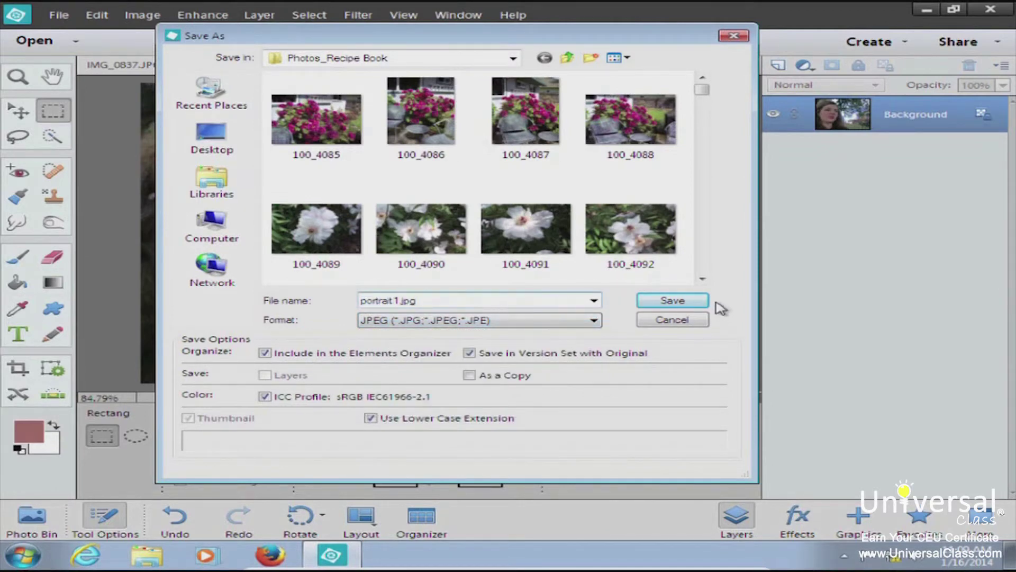
left_click(685, 303)
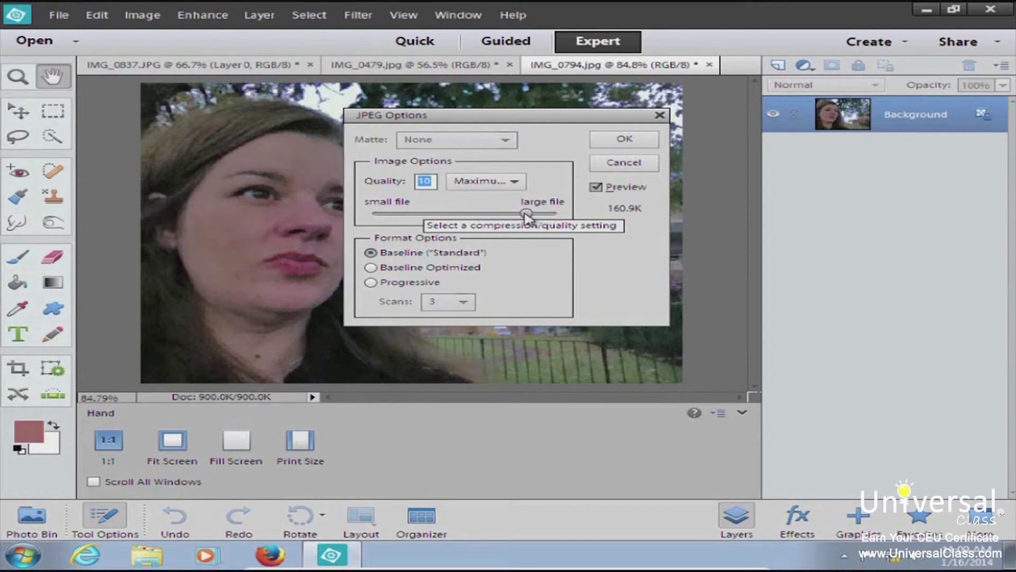
Step: Try JPEG quality 12, set it to 9 (High) instead, and finish saving the portrait
left_click_drag(526, 212, 582, 217)
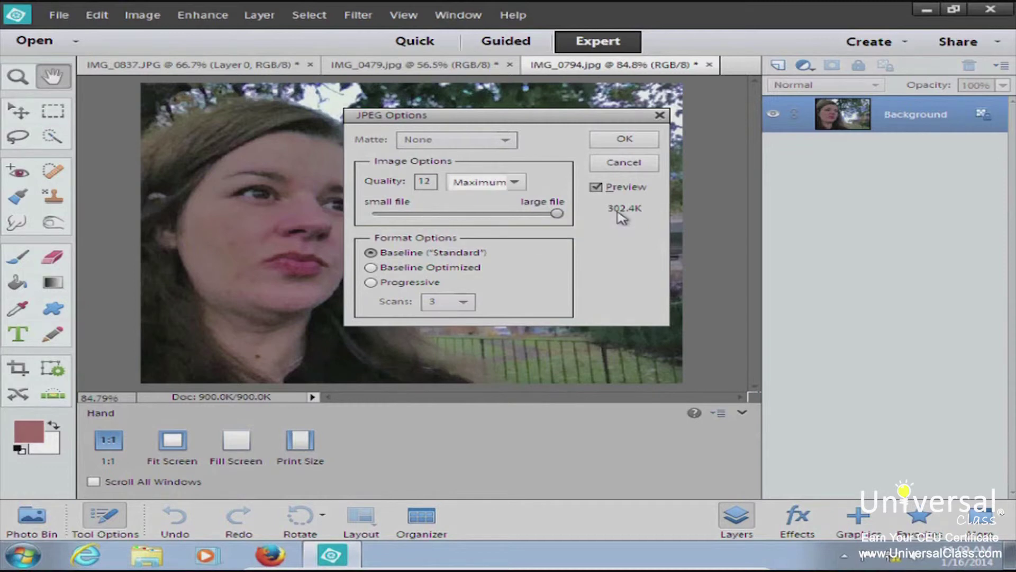
left_click_drag(557, 213, 513, 215)
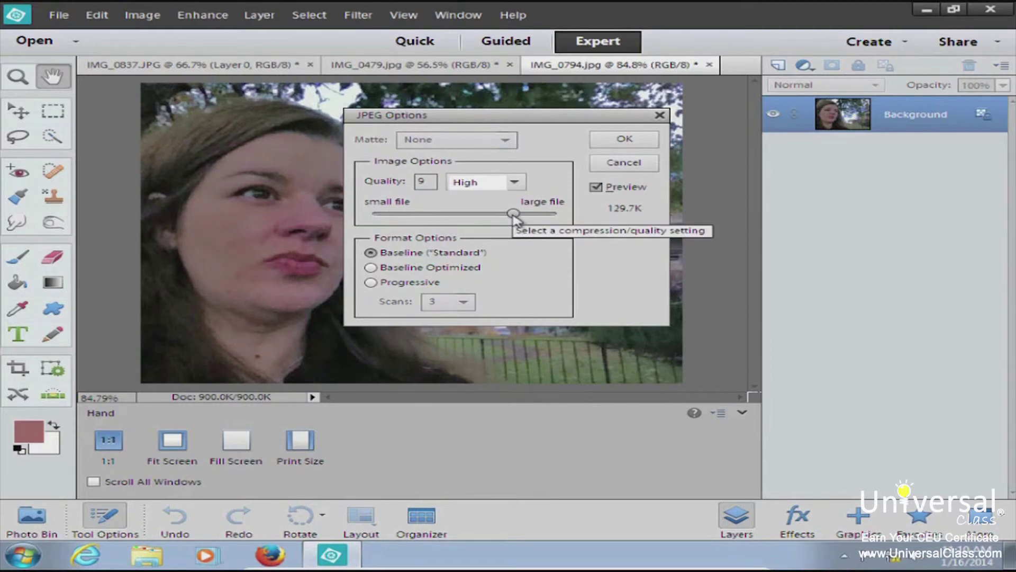
left_click(615, 140)
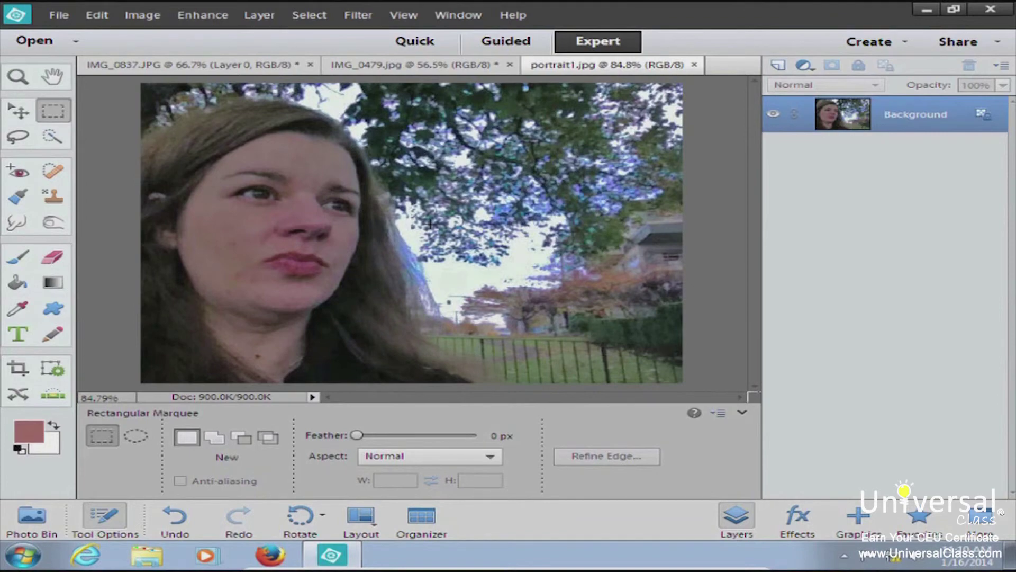
Step: Start saving another copy of the portrait in JPEG format with the file name portrait2.jpg in the Photos_Recipe Book folder
left_click(64, 13)
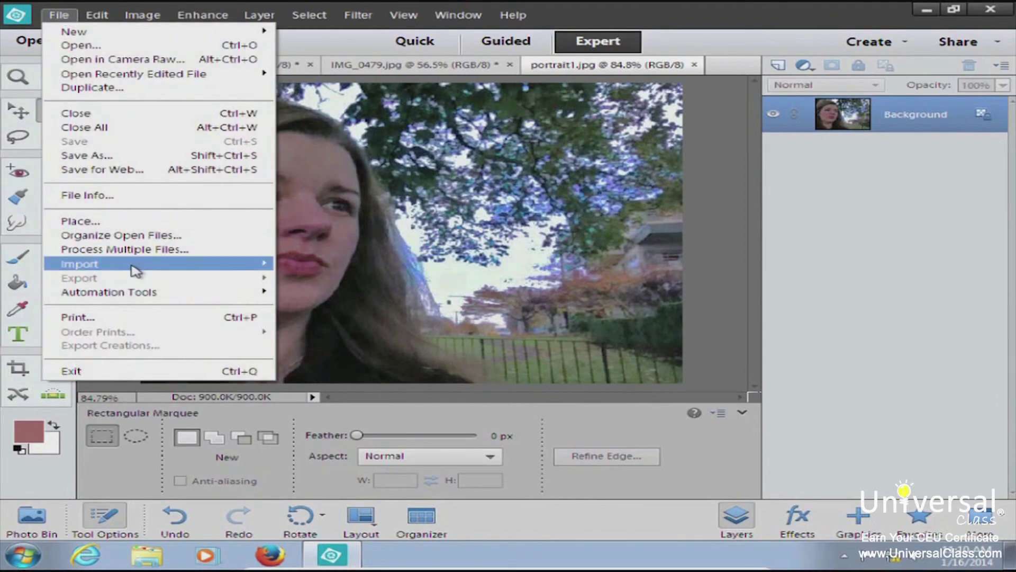
left_click(127, 155)
left_click(449, 352)
double_click(399, 300)
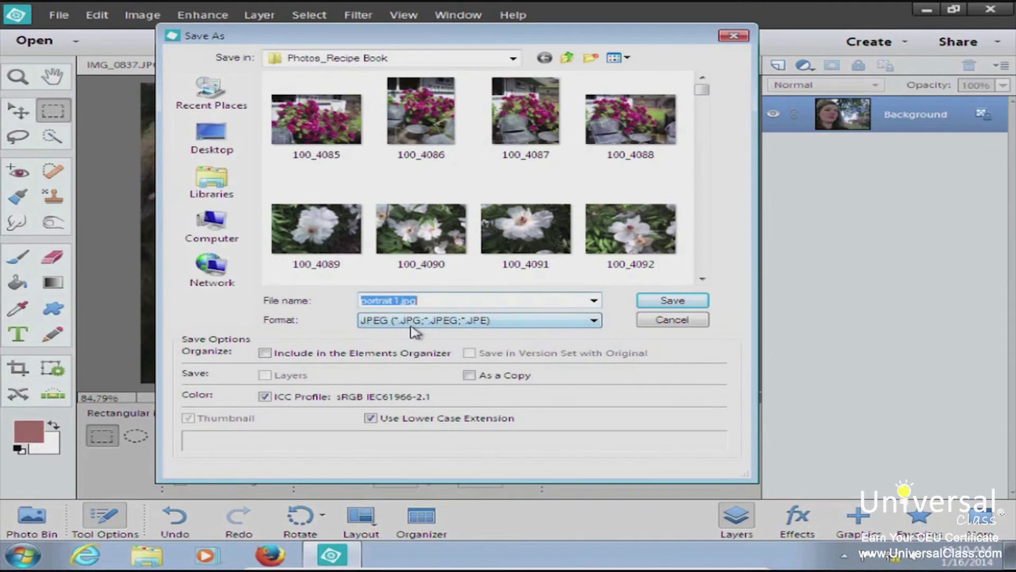
key("End")
key("Left")
key("Left")
key("Left")
key("Left")
key("Left")
key("BackSpace")
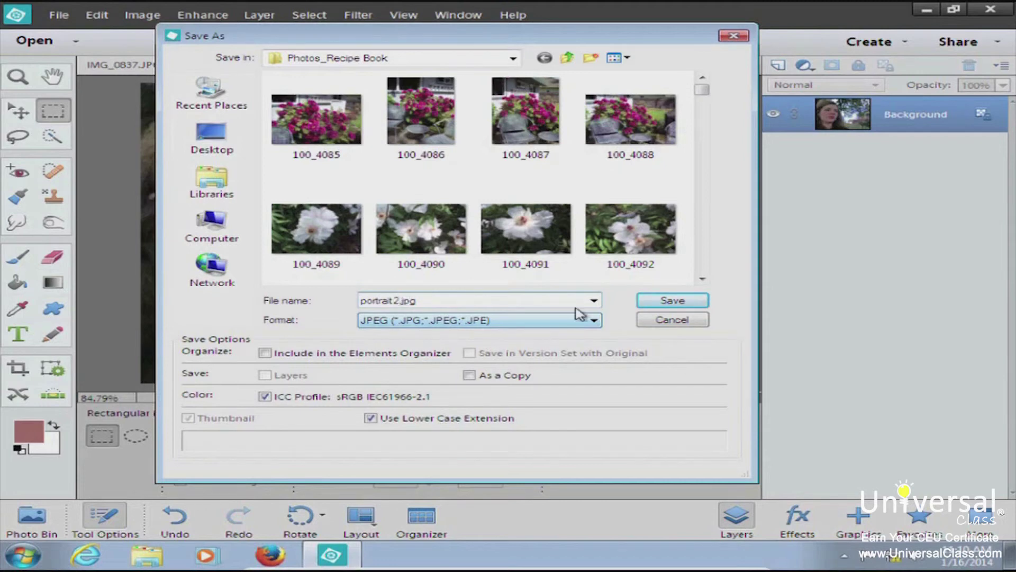
Step: Save the JPEG copy at quality 12 (Maximum) with the Baseline ("Standard") format option
left_click(688, 301)
type("12")
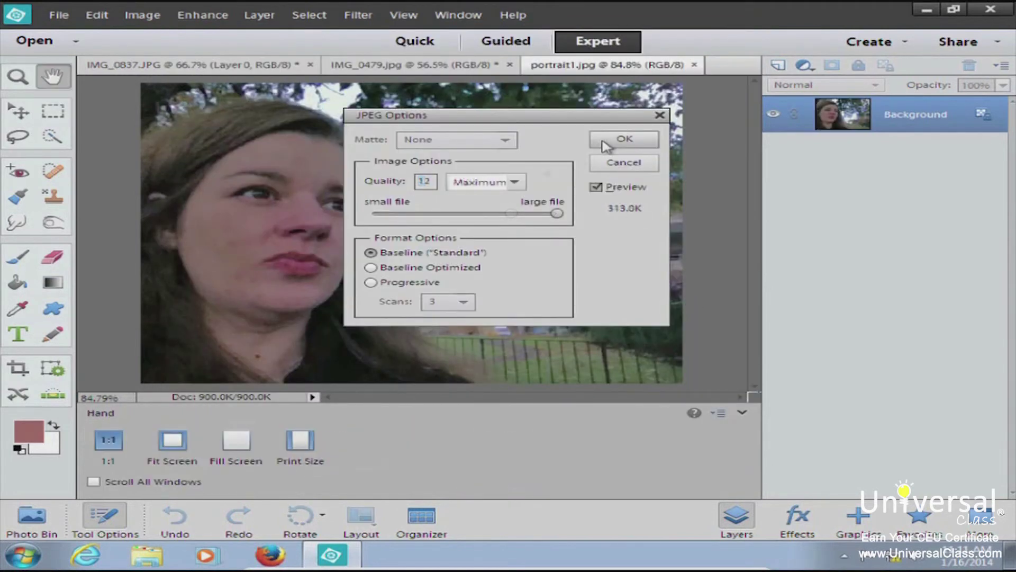
left_click(613, 136)
key("m")
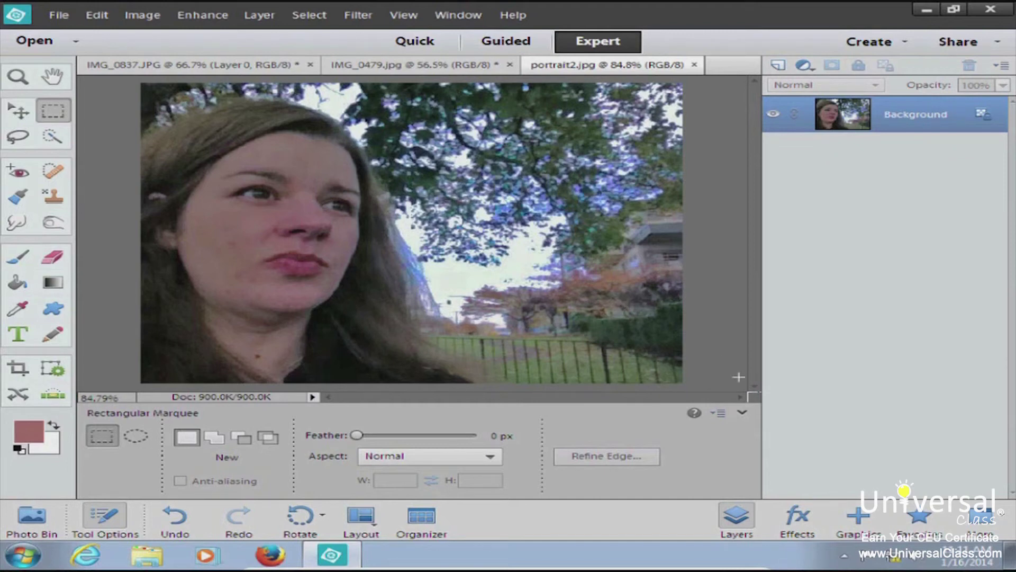
Step: Start a Save for Web export of the portrait and choose PNG-8 as its file format
left_click(58, 15)
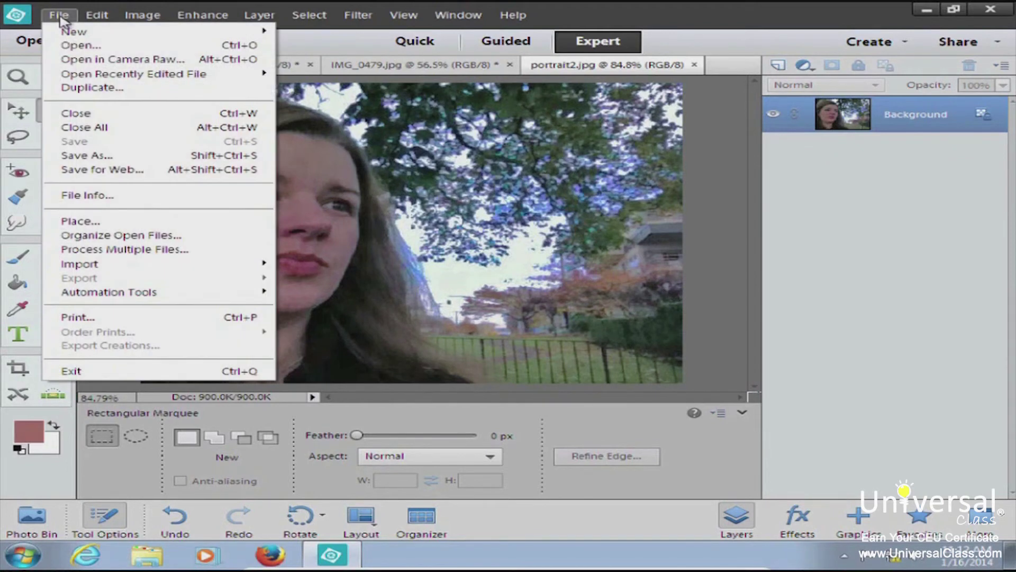
left_click(126, 172)
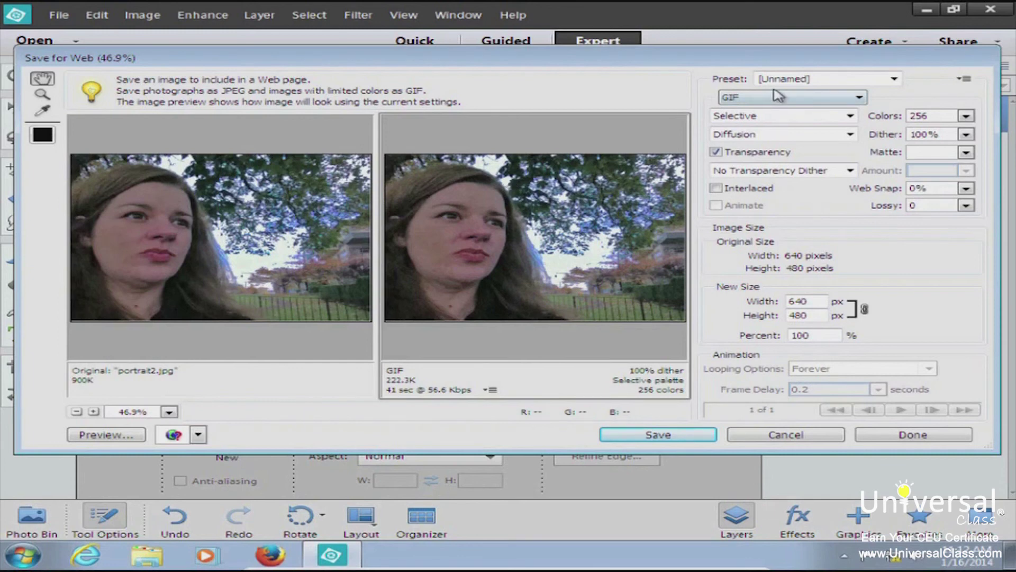
left_click(760, 99)
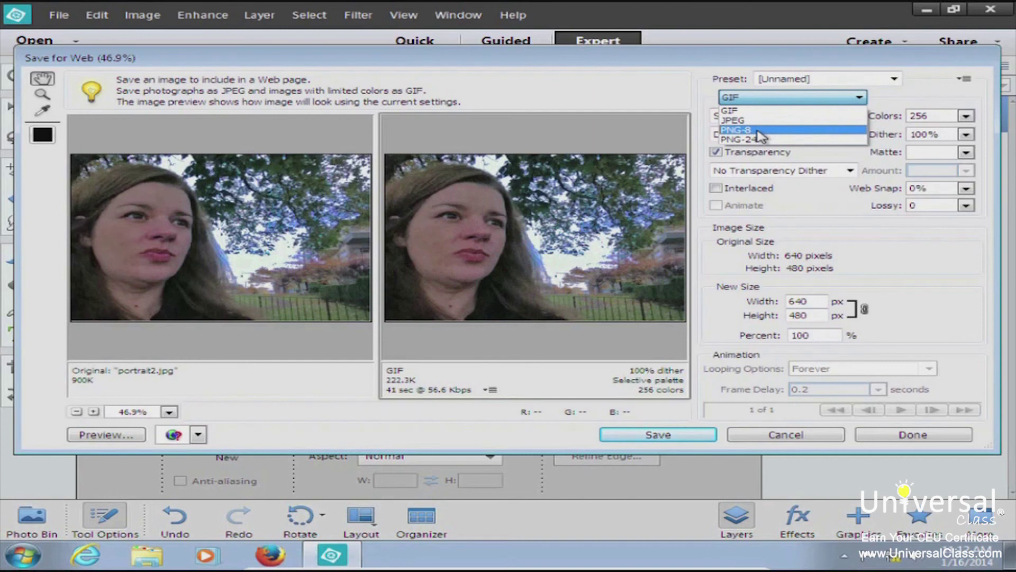
left_click(757, 131)
Step: Set the web image's new width to 340 px with the proportions linked
left_click(819, 301)
key("Tab")
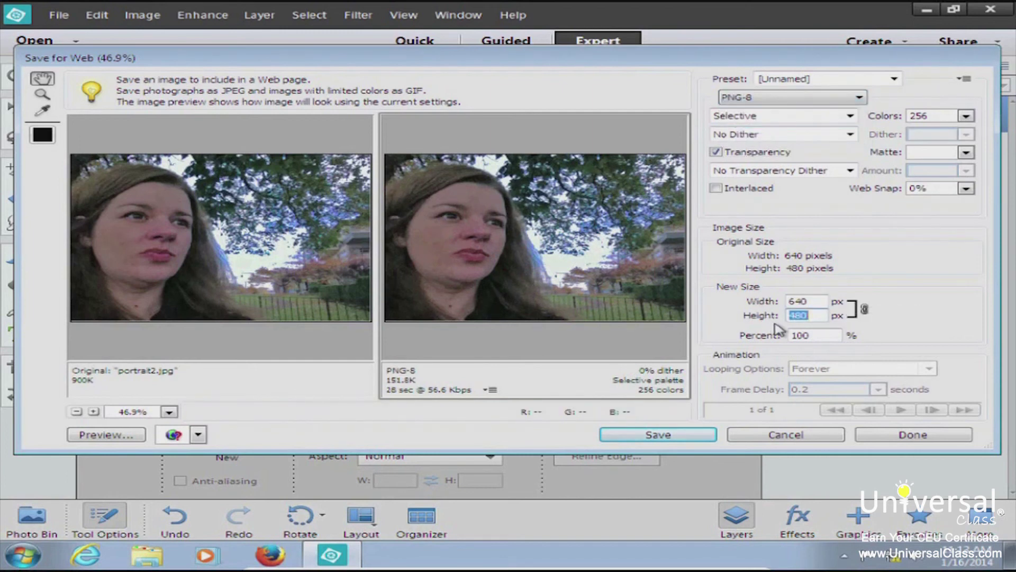
left_click(810, 303)
type("340")
key("Tab")
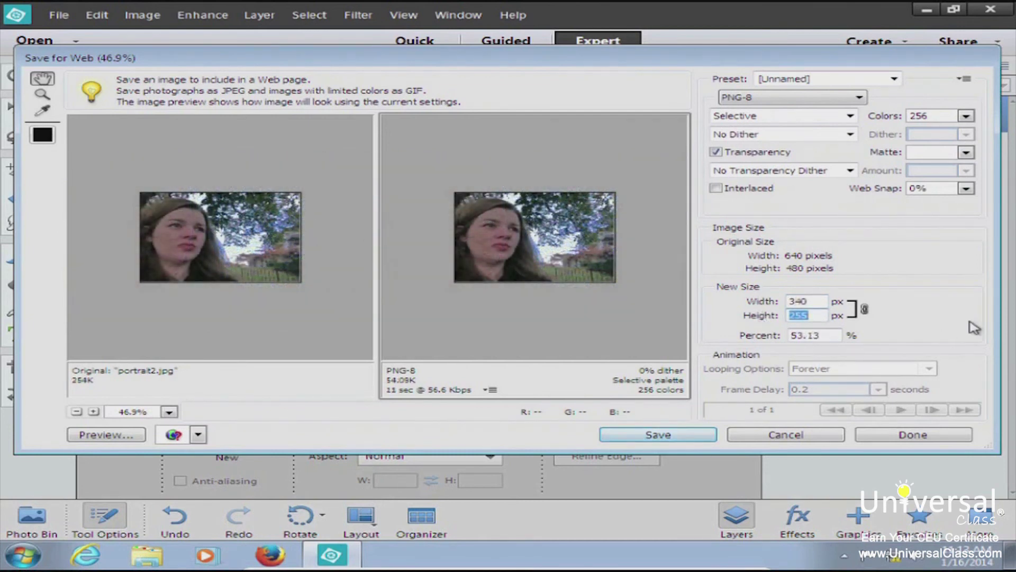
Step: Save the optimized web image as portrait2 in the My Documents folder, using the Images Only format
left_click(652, 436)
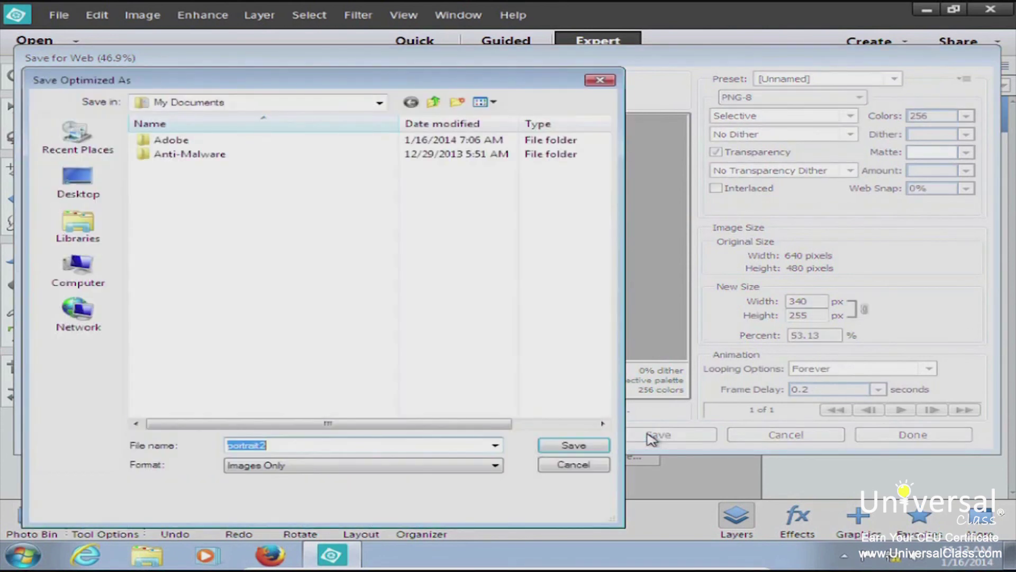
left_click(284, 441)
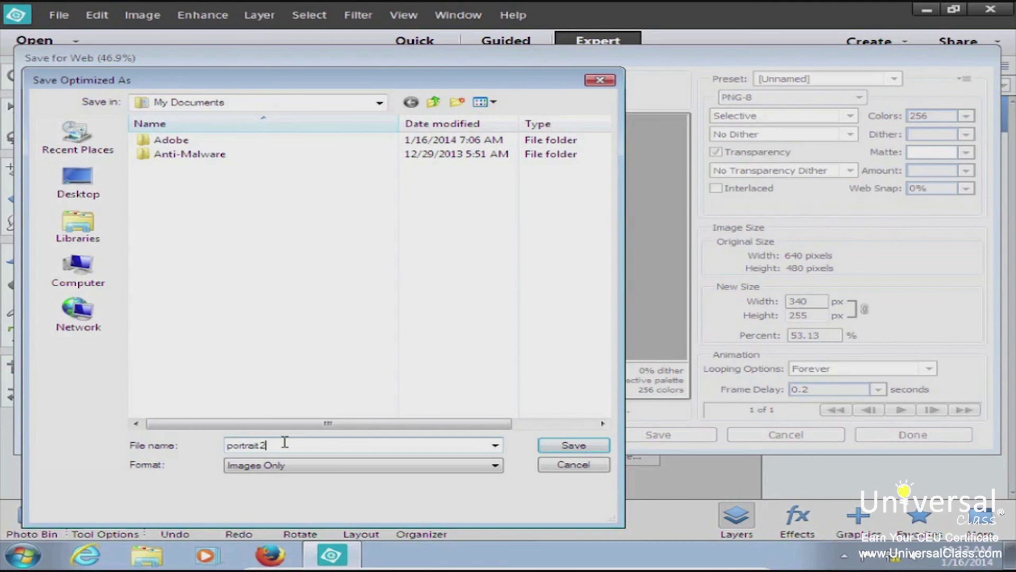
key("Return")
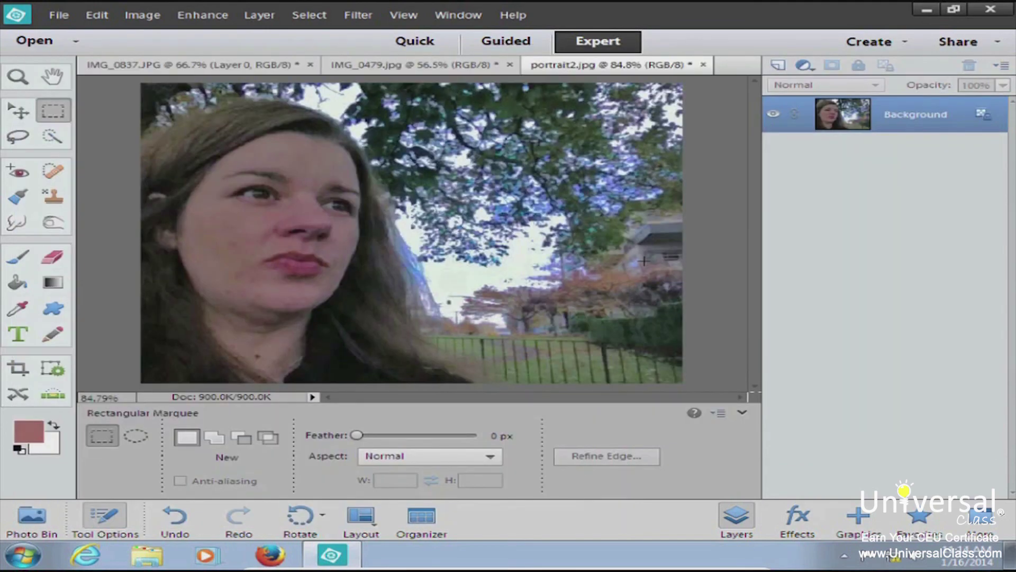